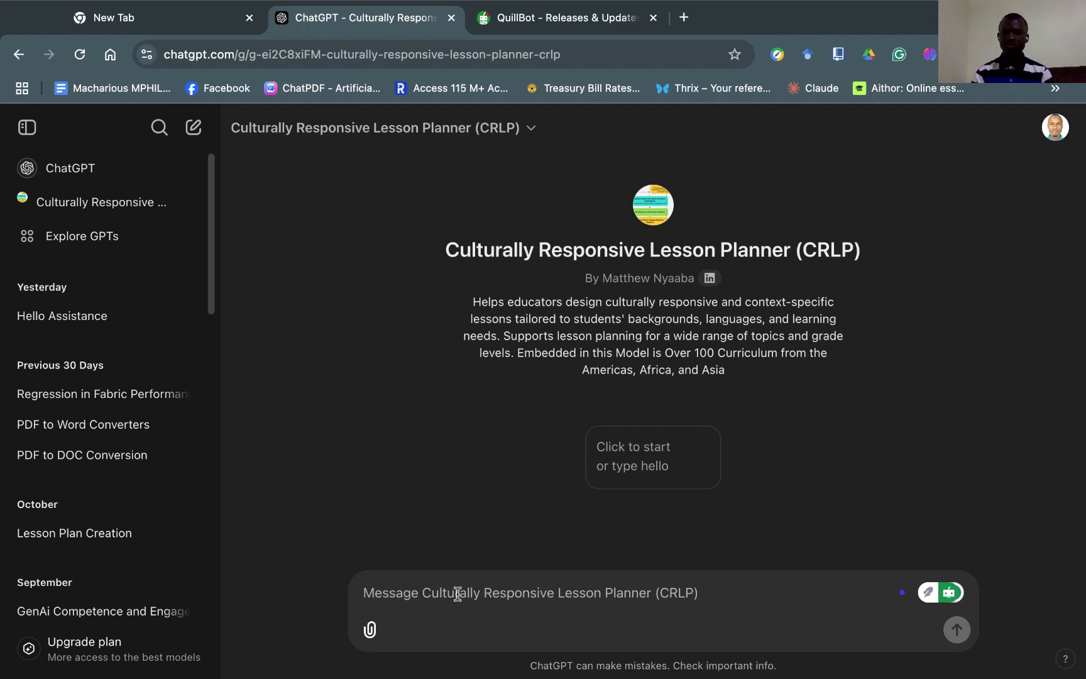
Start the lesson planner conversation with its suggested starter and write "1. Ghana" as the reply's first line, without sending it.
{"action": "left_click", "coordinate": [632, 463]}
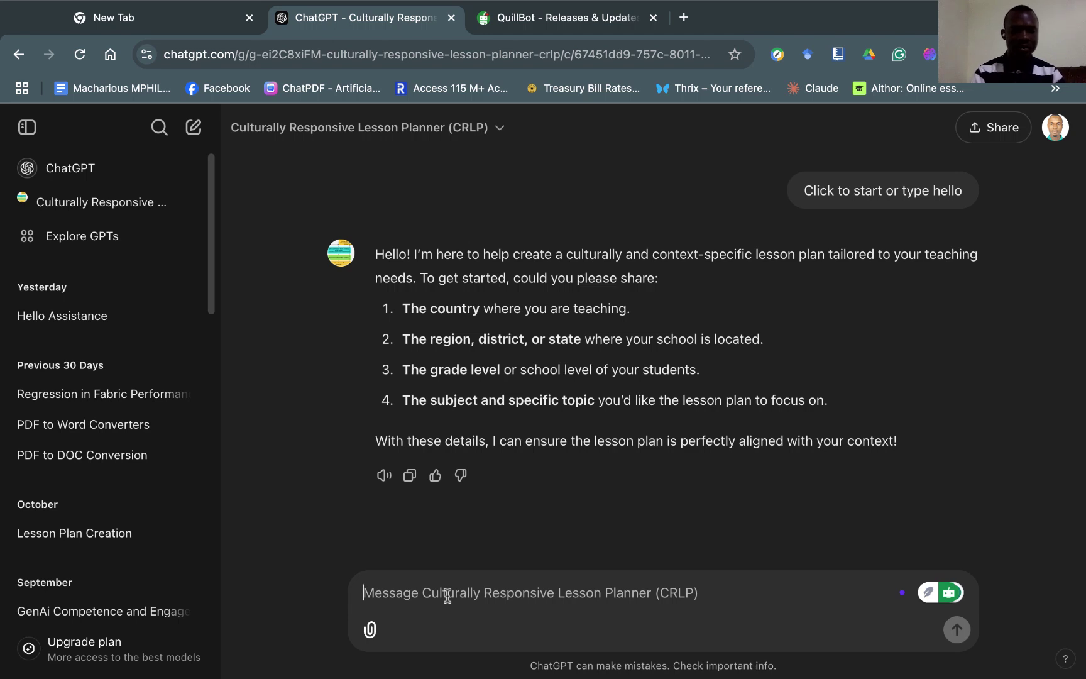
{"action": "type", "text": "1"}
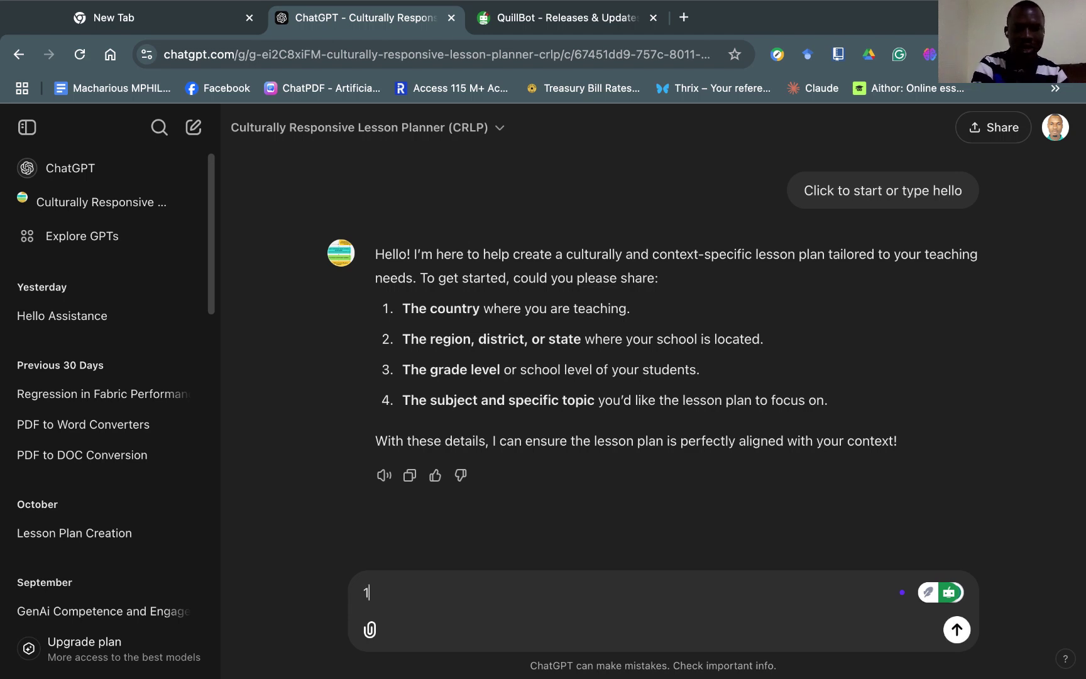
{"action": "type", "text": "."}
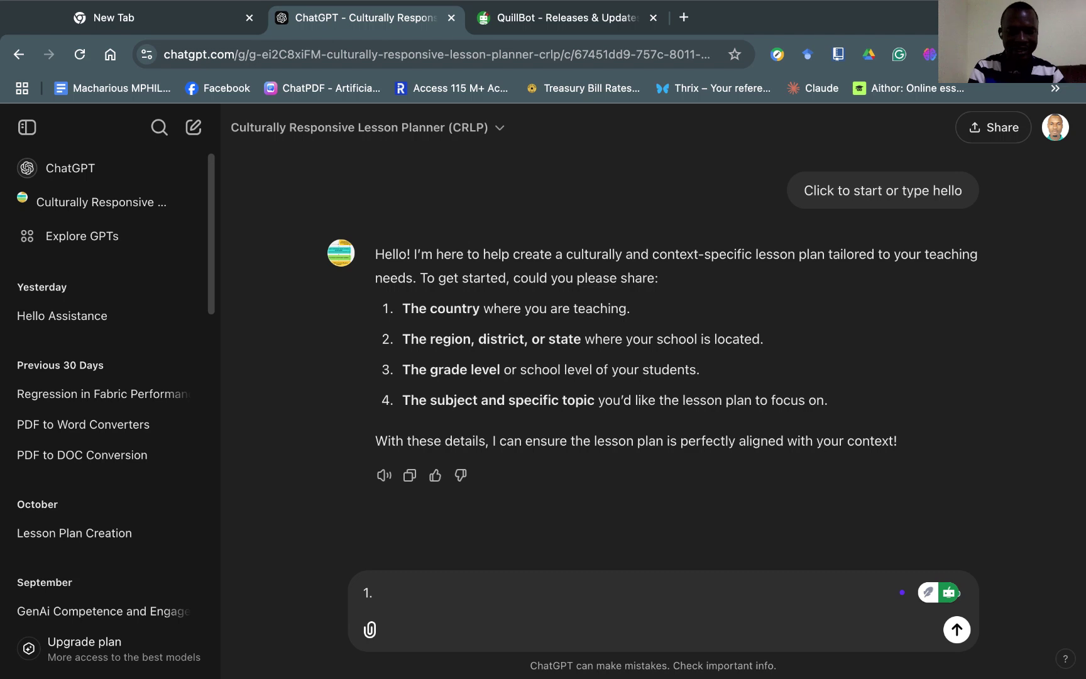
{"action": "type", "text": " Ghana"}
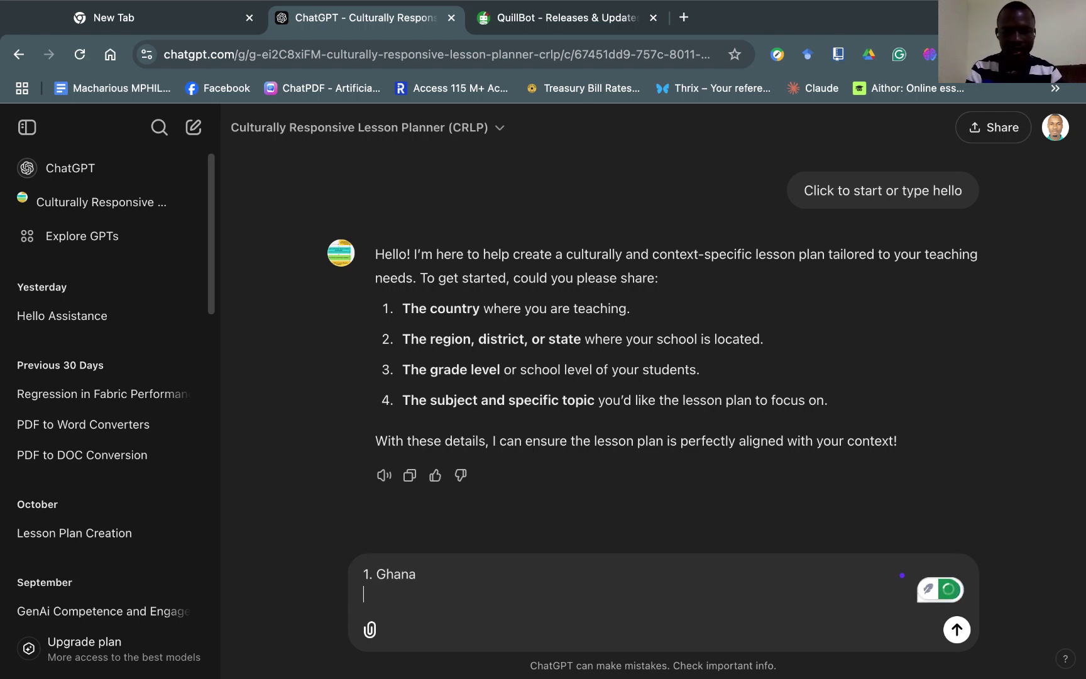
Add a second line reading "2. Northern Region" to the unsent reply, with a space after the number.
{"action": "key", "text": "shift+Return"}
{"action": "type", "text": "2. "}
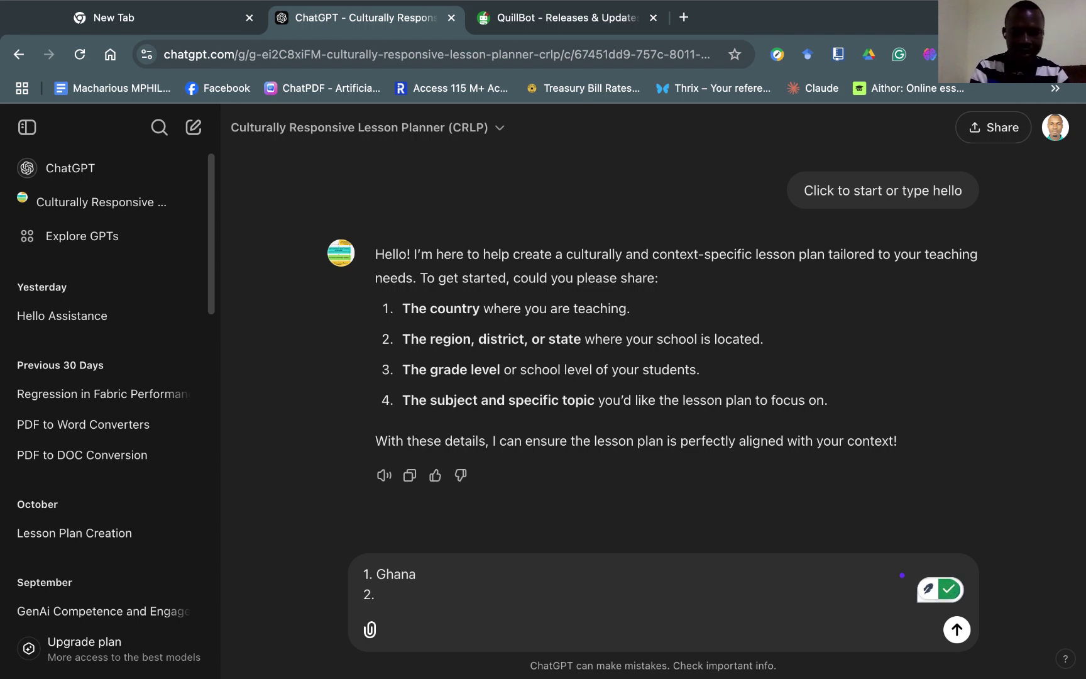
{"action": "type", "text": "Northe"}
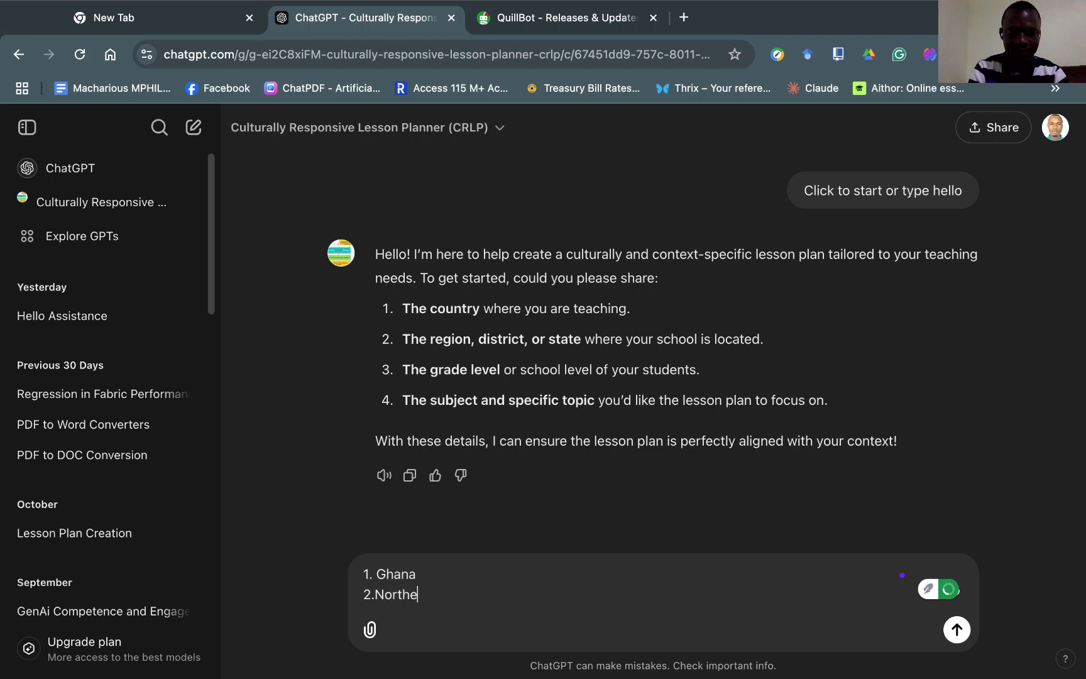
{"action": "type", "text": "rn R"}
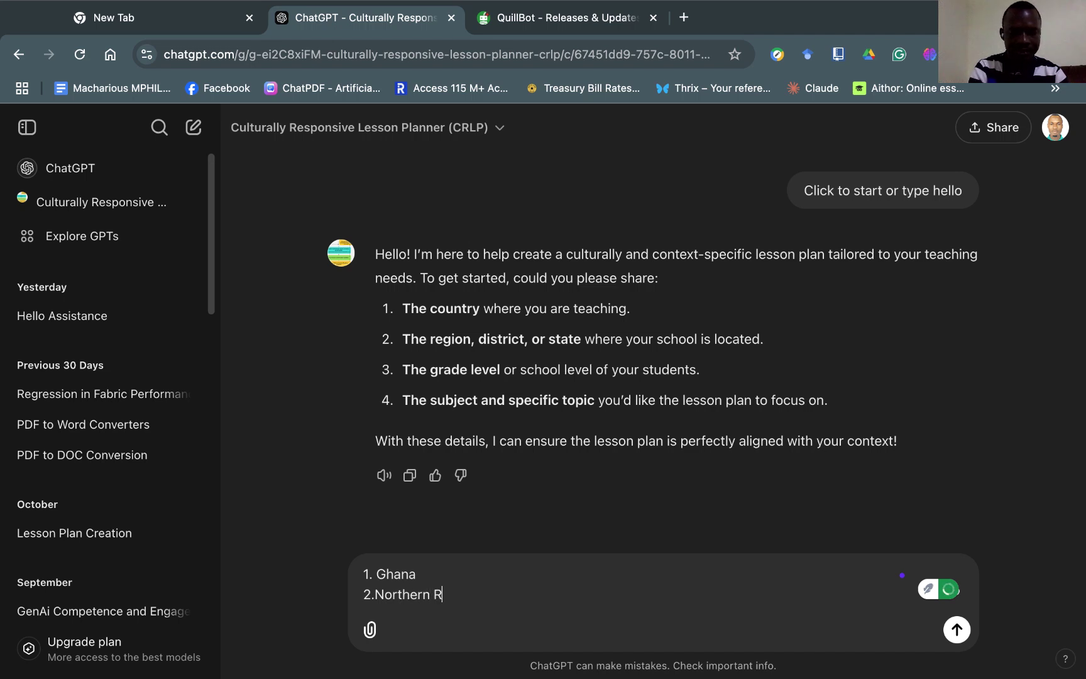
{"action": "type", "text": "egion"}
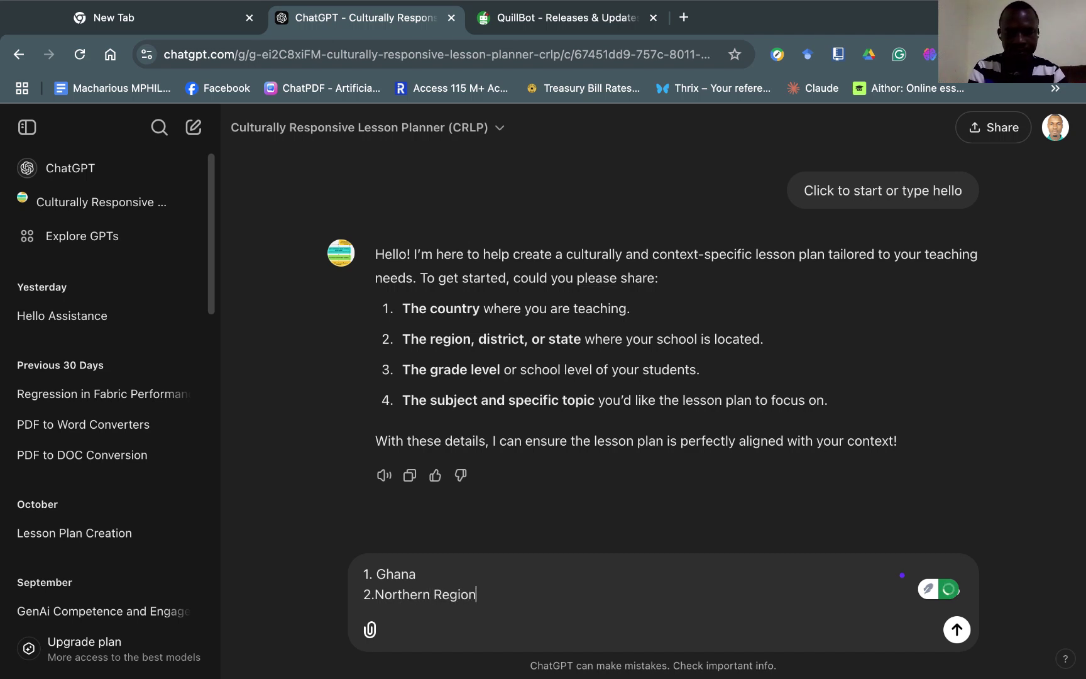
{"action": "left_click", "coordinate": [376, 594]}
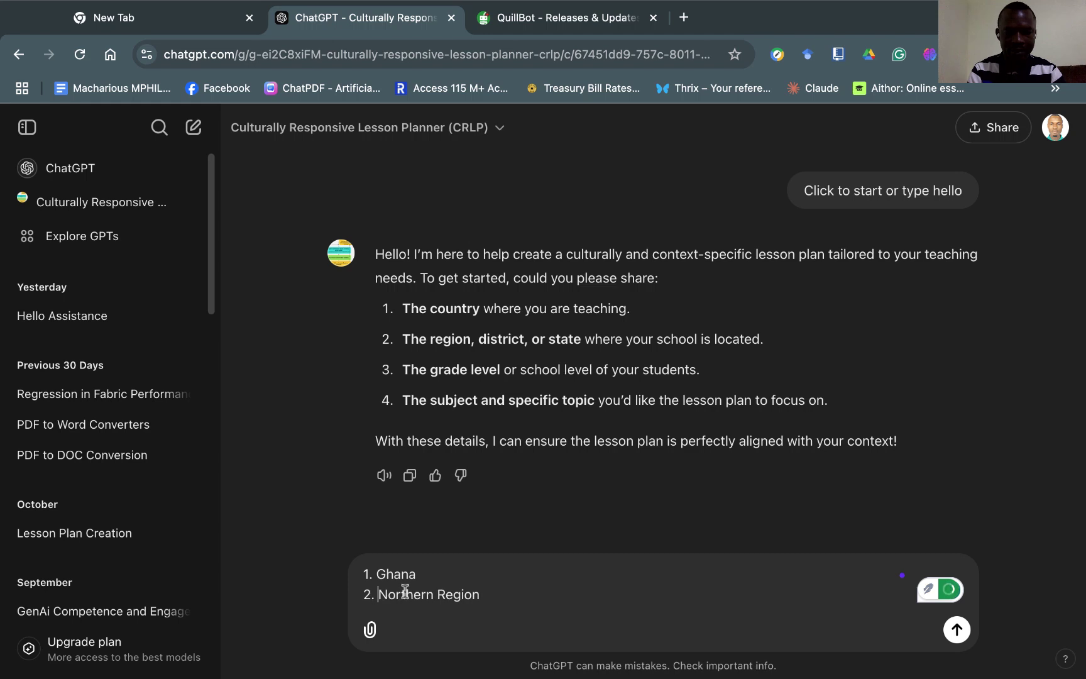
{"action": "left_click", "coordinate": [481, 594]}
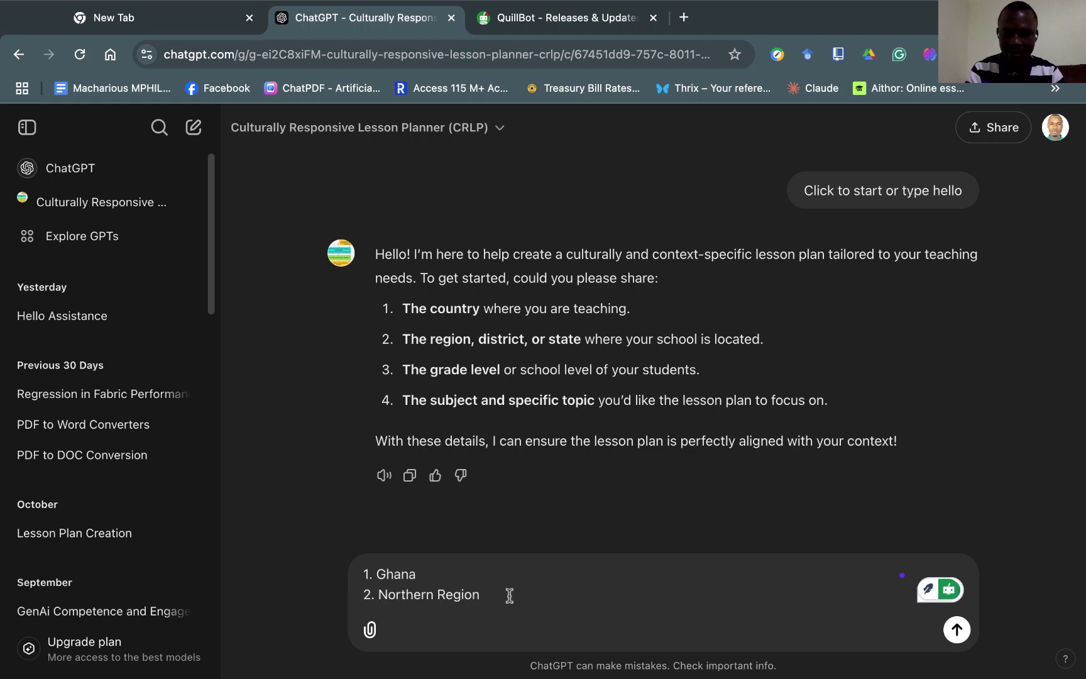
Extend the region line with the district so that it reads "2. Northern Region, Sagnarigu,".
{"action": "type", "text": ", "}
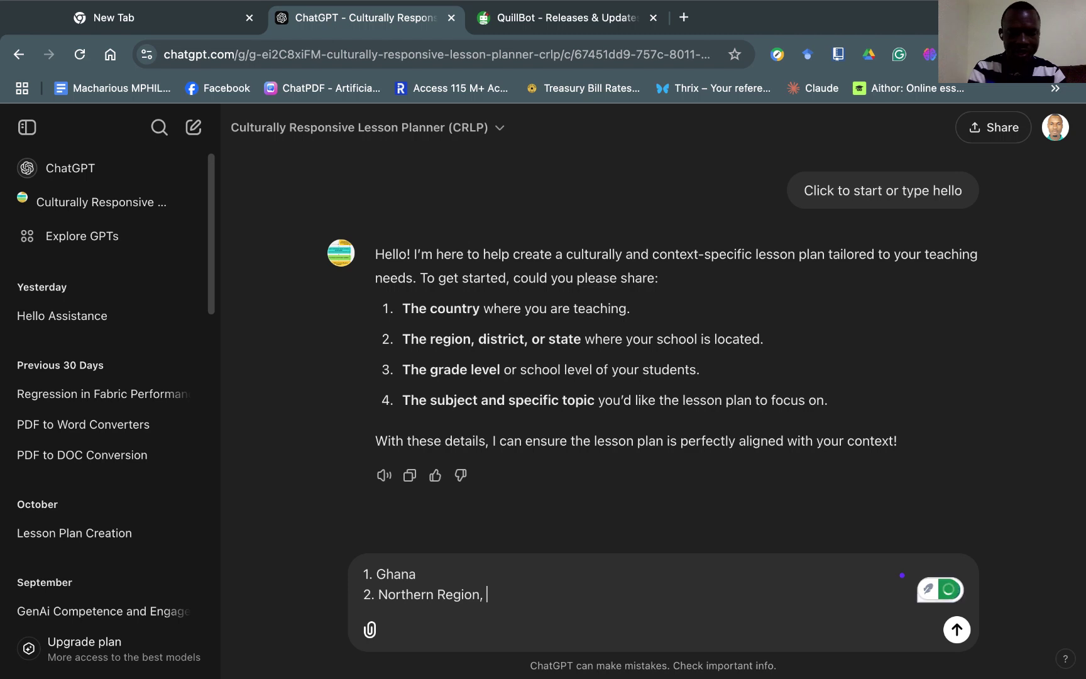
{"action": "type", "text": "Sag"}
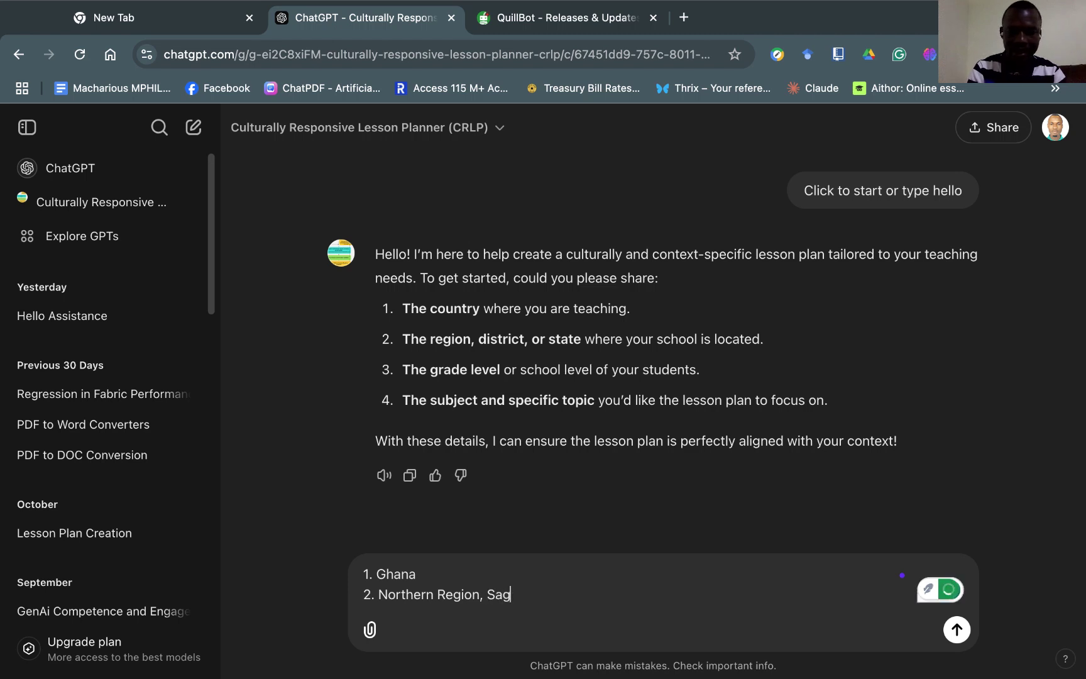
{"action": "key", "text": "BackSpace"}
{"action": "type", "text": "na"}
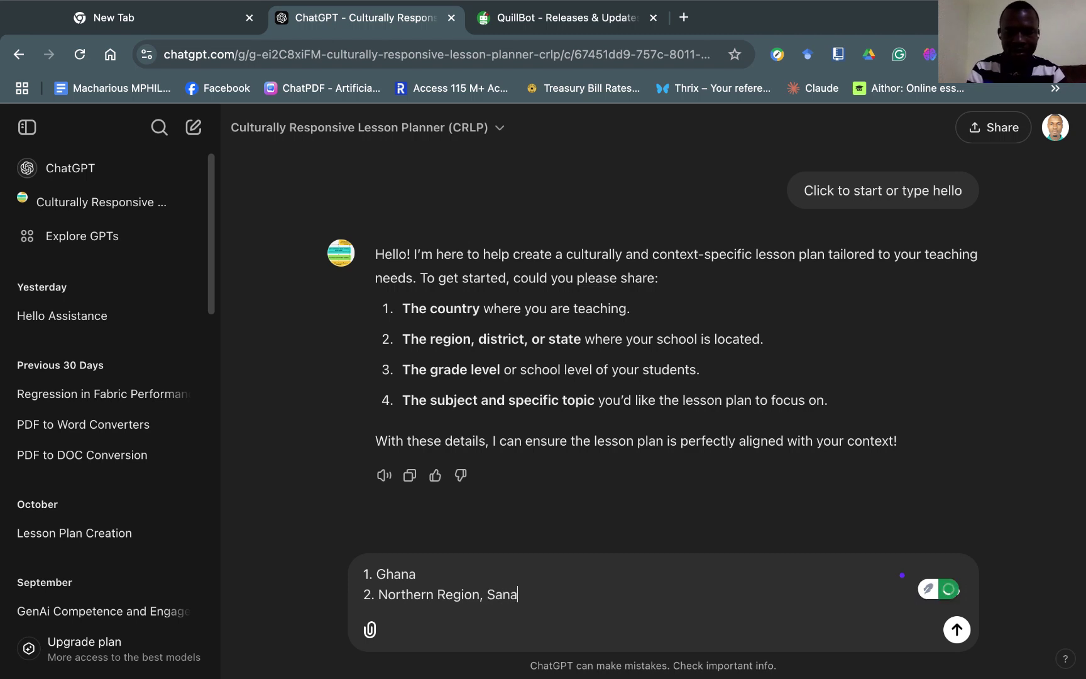
{"action": "key", "text": "BackSpace"}
{"action": "key", "text": "BackSpace"}
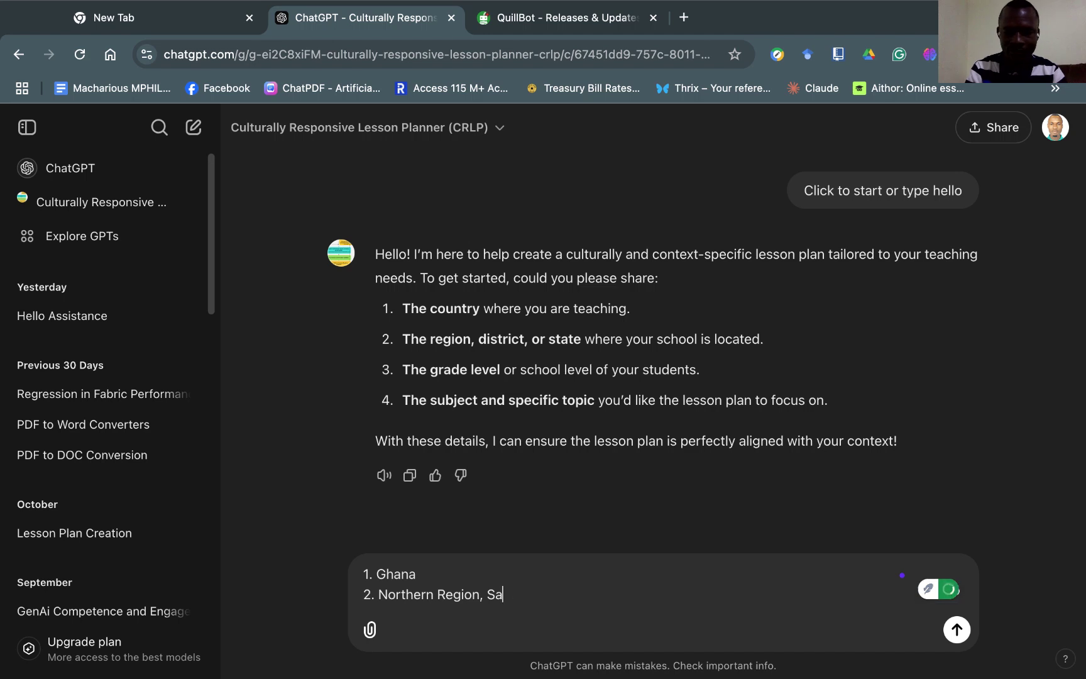
{"action": "type", "text": "gna"}
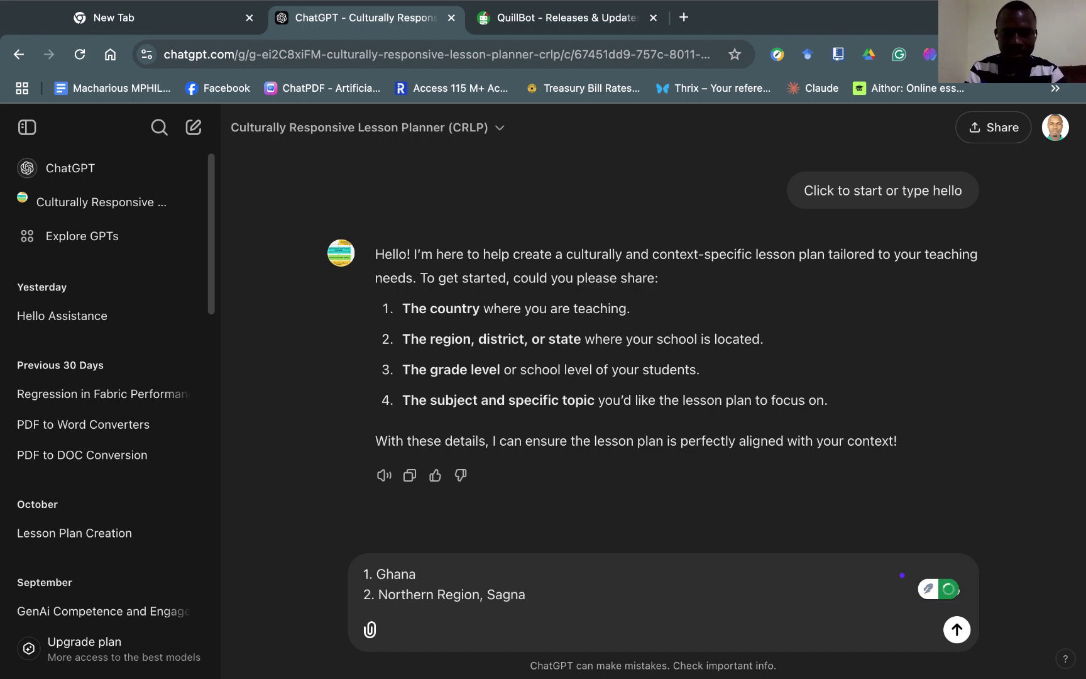
{"action": "type", "text": "rig"}
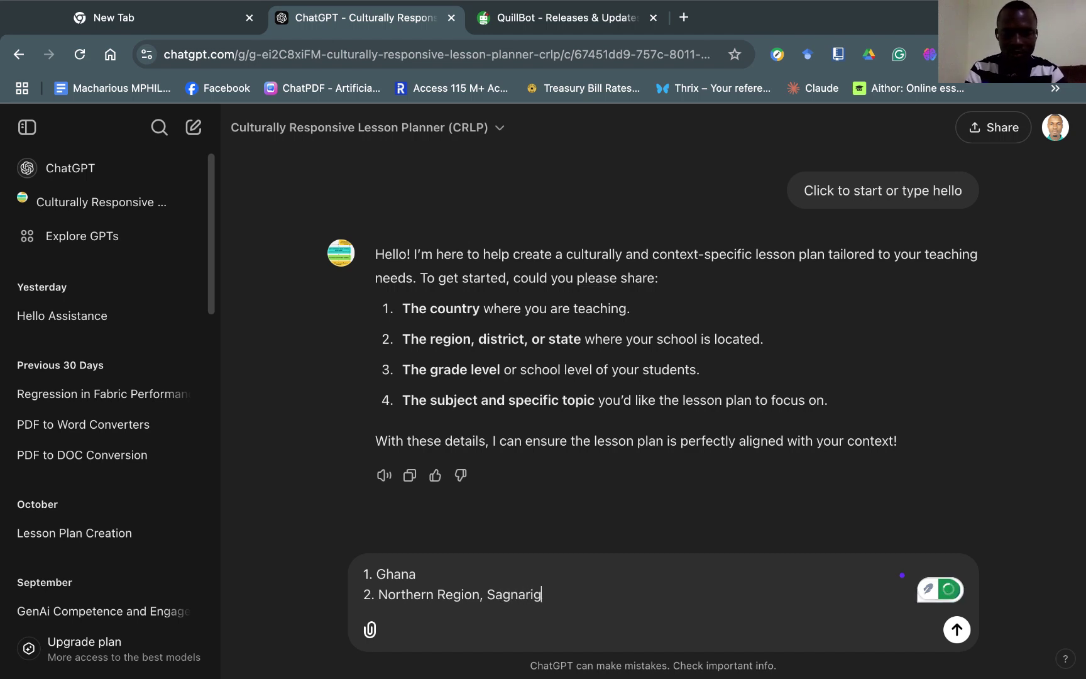
{"action": "type", "text": "u,"}
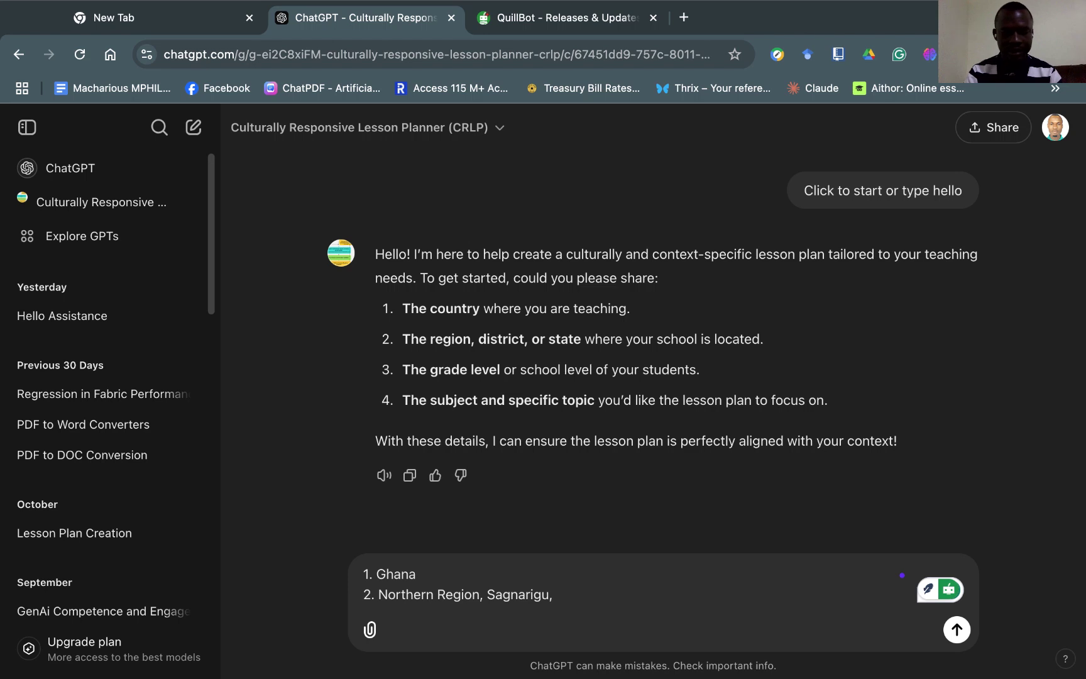
Add a third line giving the grade level as "3. Basic 7, Junior High".
{"action": "key", "text": "shift+Return"}
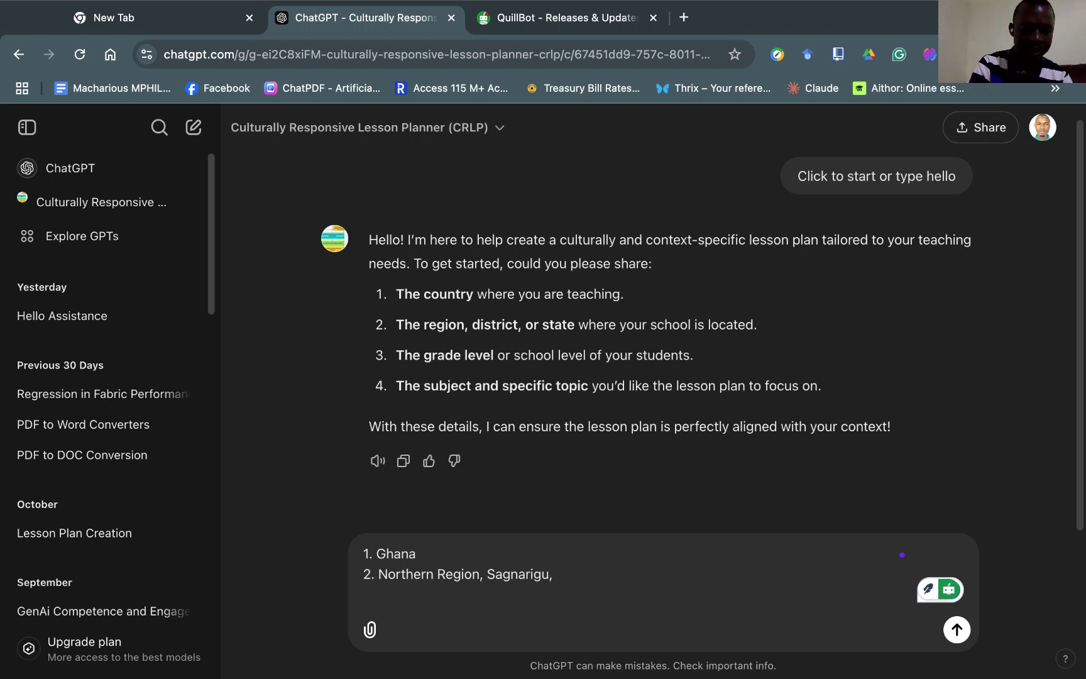
{"action": "type", "text": "3>"}
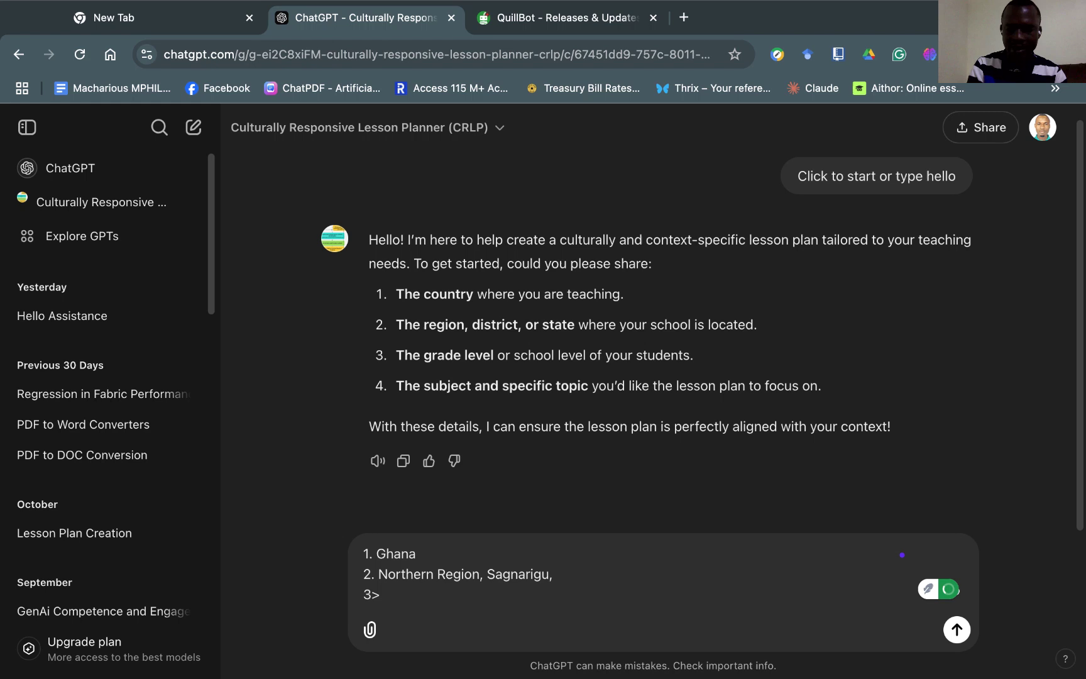
{"action": "key", "text": "BackSpace"}
{"action": "type", "text": ". Bas"}
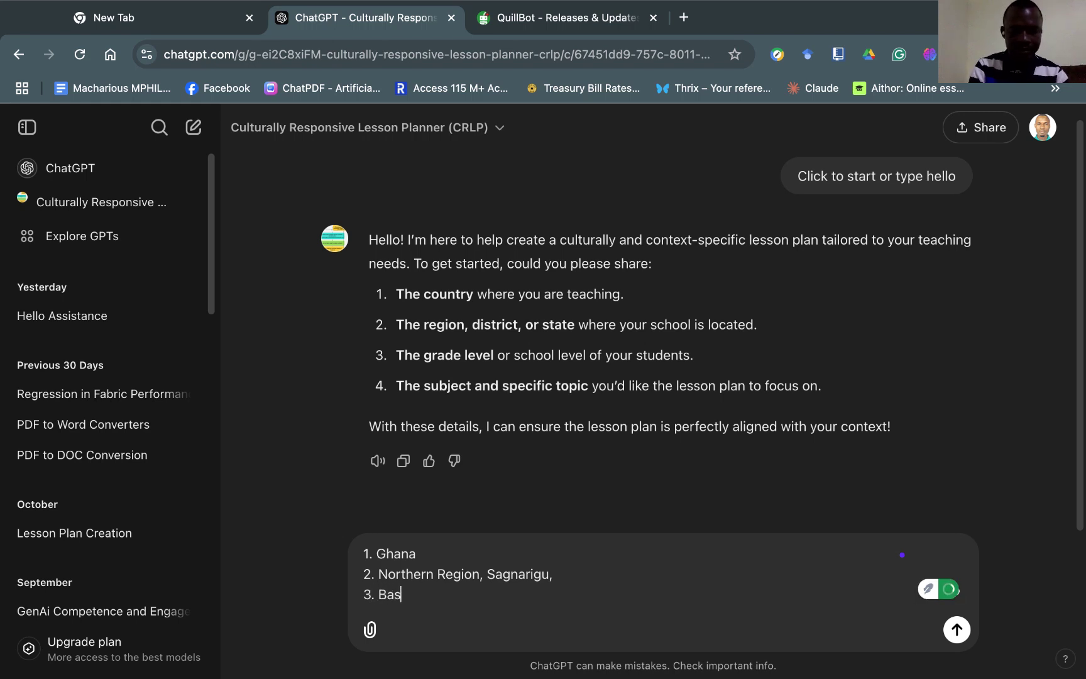
{"action": "type", "text": "ic 7"}
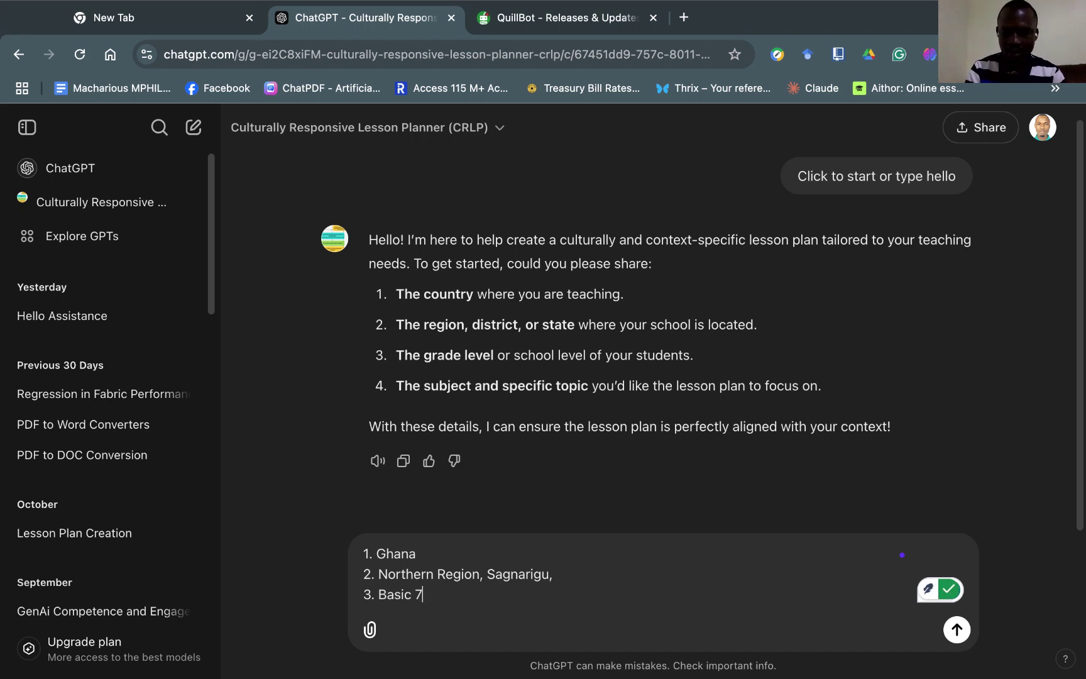
{"action": "type", "text": ", "}
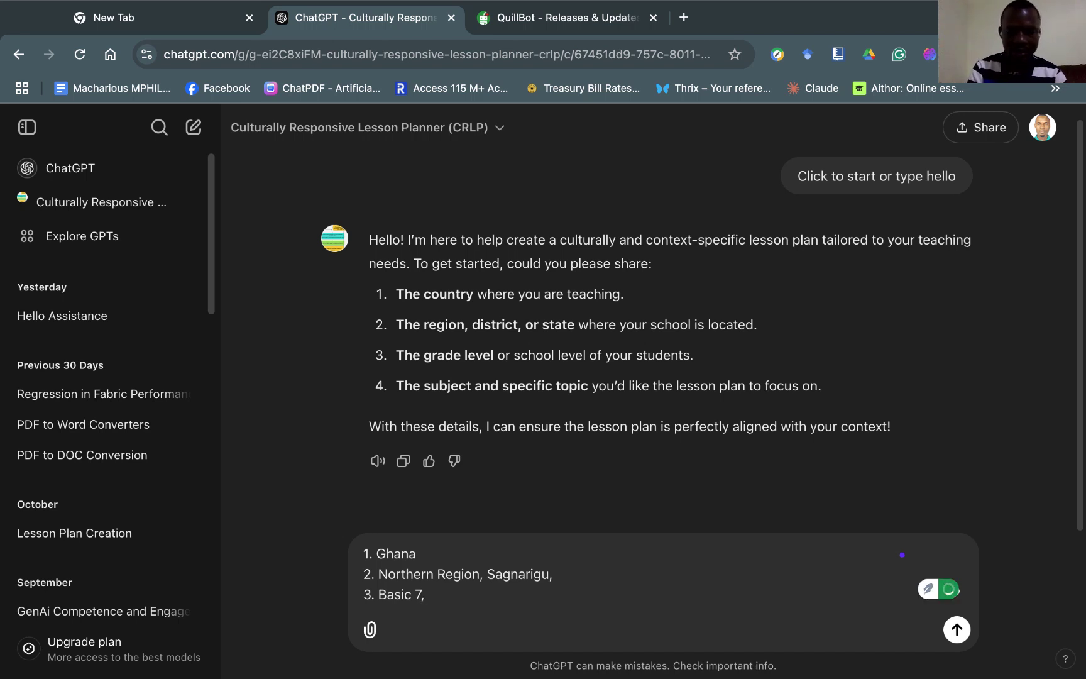
{"action": "type", "text": "Juniot"}
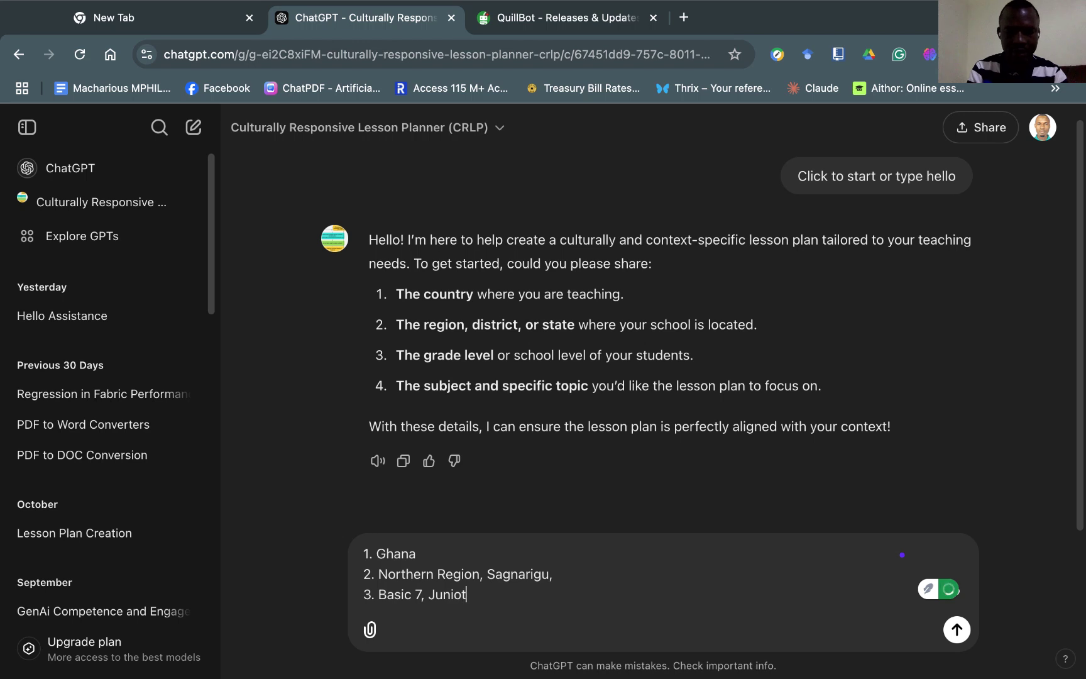
{"action": "key", "text": "BackSpace"}
{"action": "type", "text": "r "}
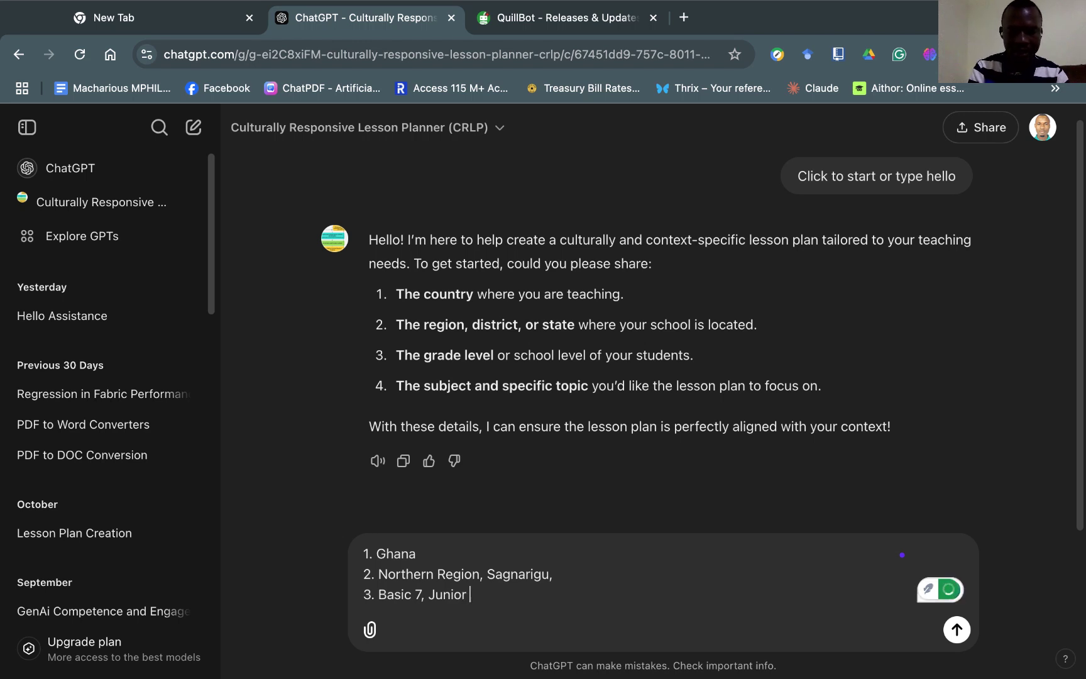
{"action": "type", "text": "High"}
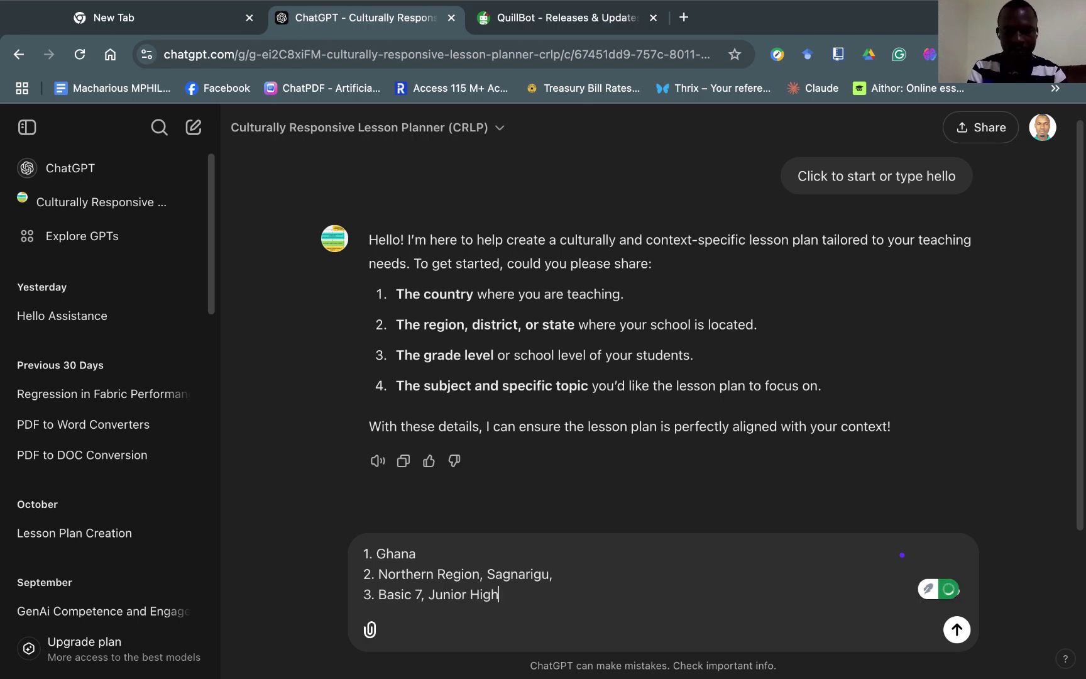
Add a fourth line to the unsent reply giving the subject as "4. Creative Art and Design".
{"action": "key", "text": "shift+Return"}
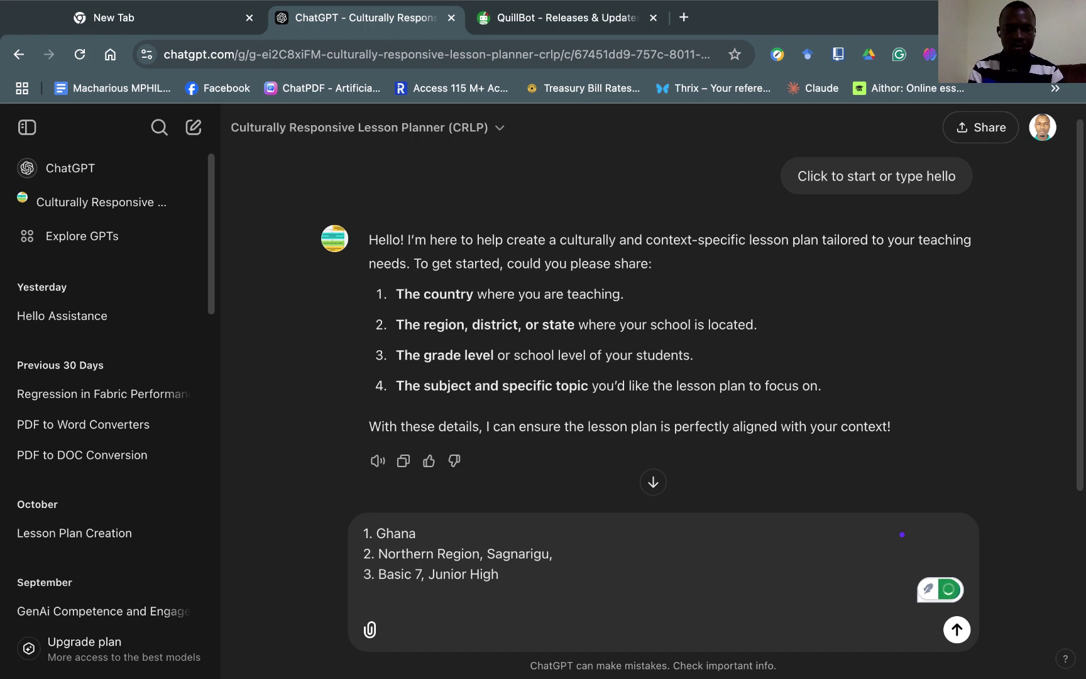
{"action": "type", "text": "4."}
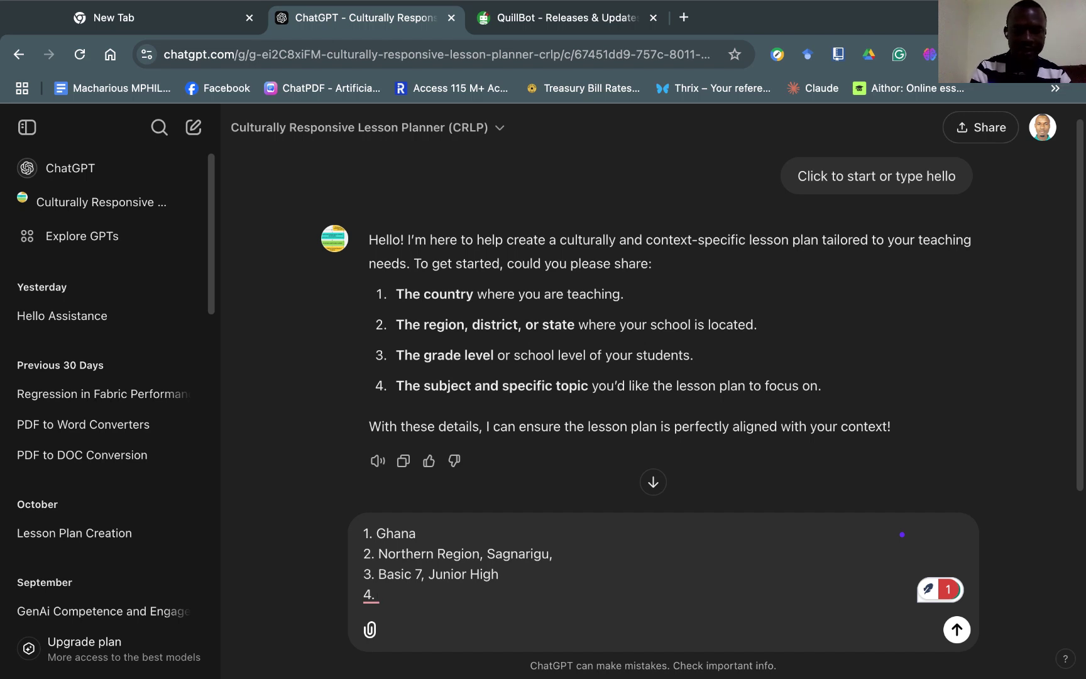
{"action": "type", "text": "Crea"}
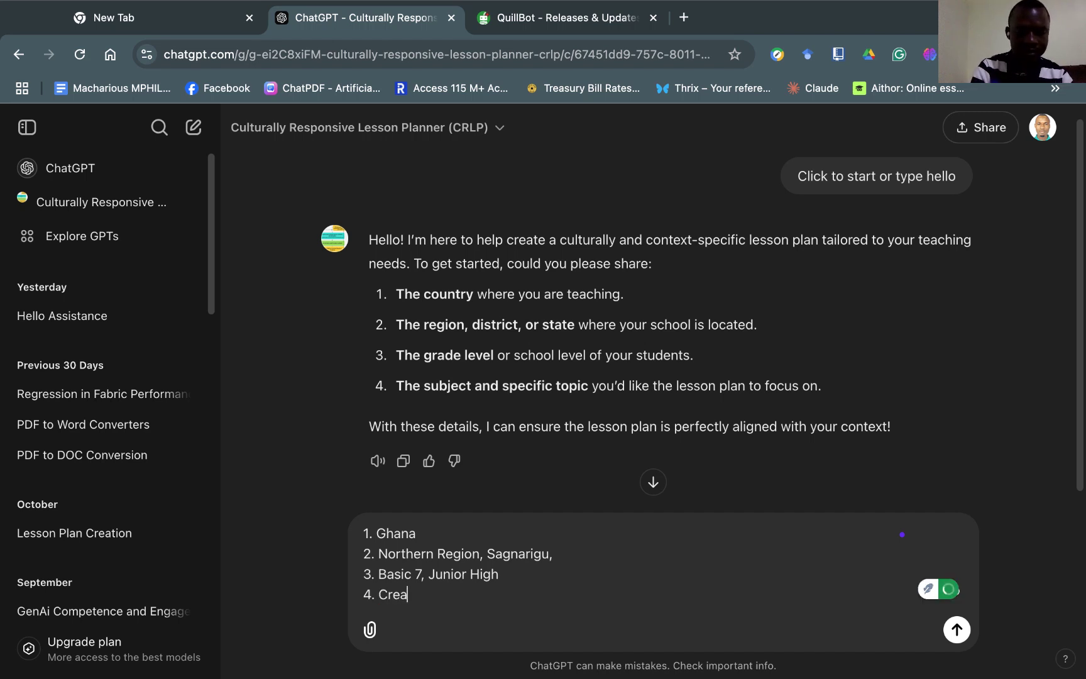
{"action": "type", "text": "tive "}
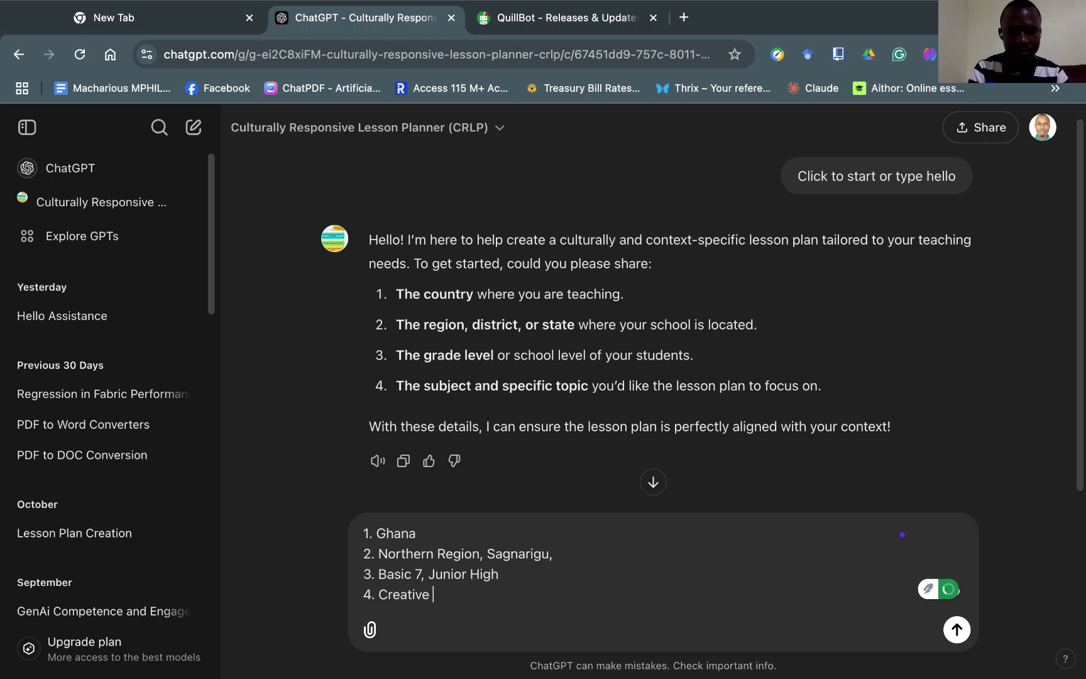
{"action": "type", "text": "Art"}
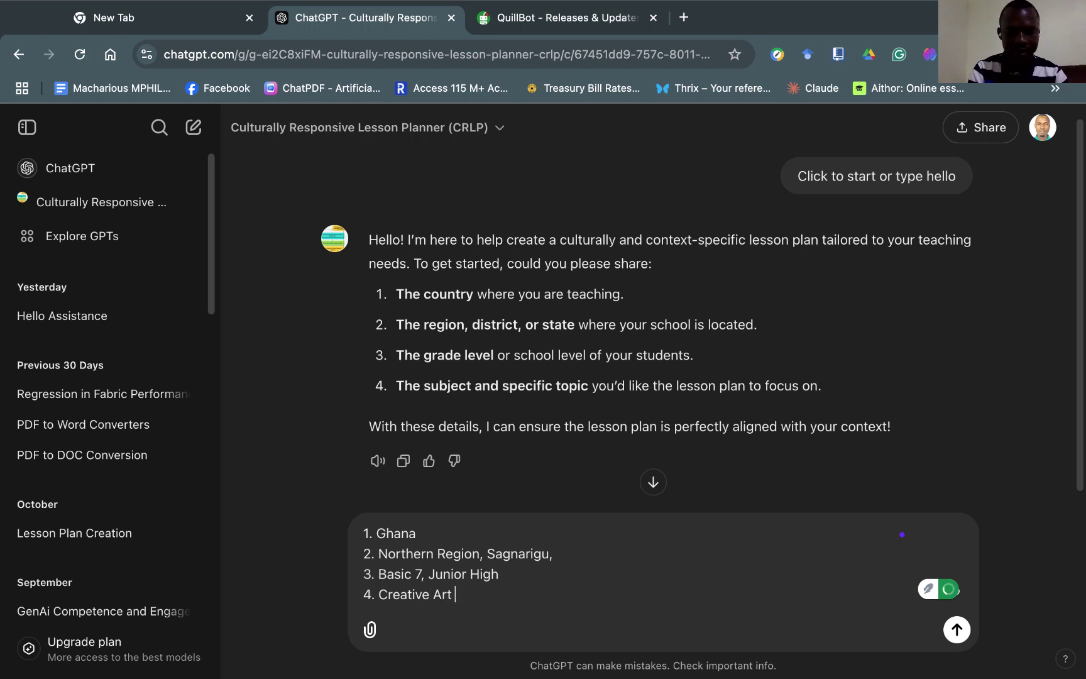
{"action": "type", "text": " and Design"}
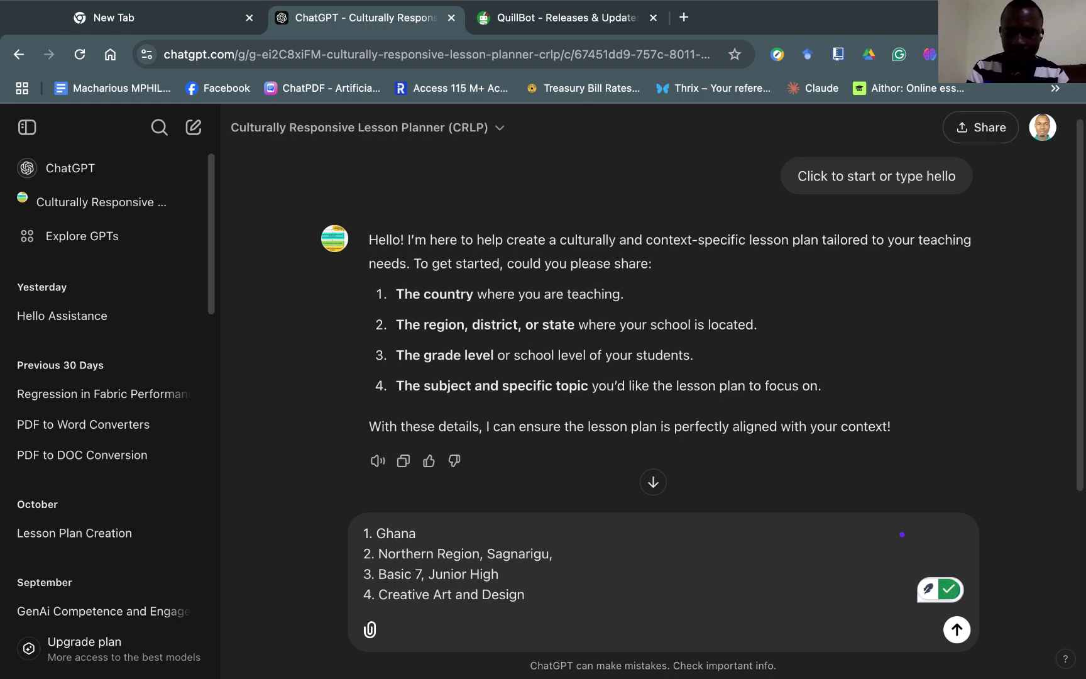
Extend the subject line with the topic ", Design in Nature and Manmade Environment" and send the reply to the lesson planner.
{"action": "type", "text": ","}
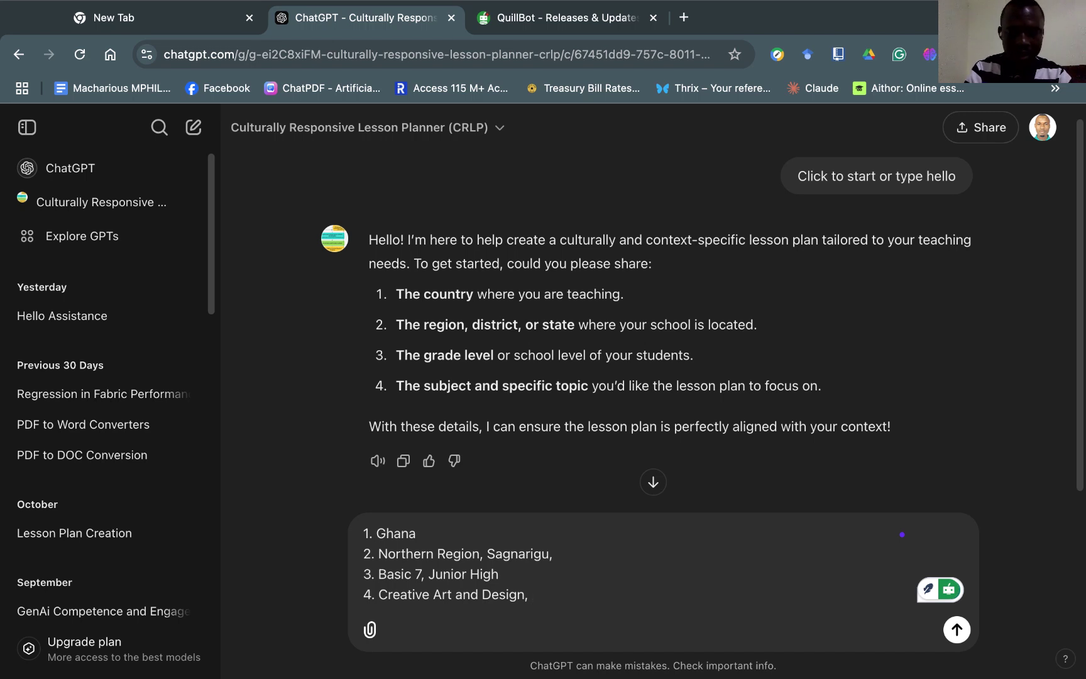
{"action": "type", "text": "Design"}
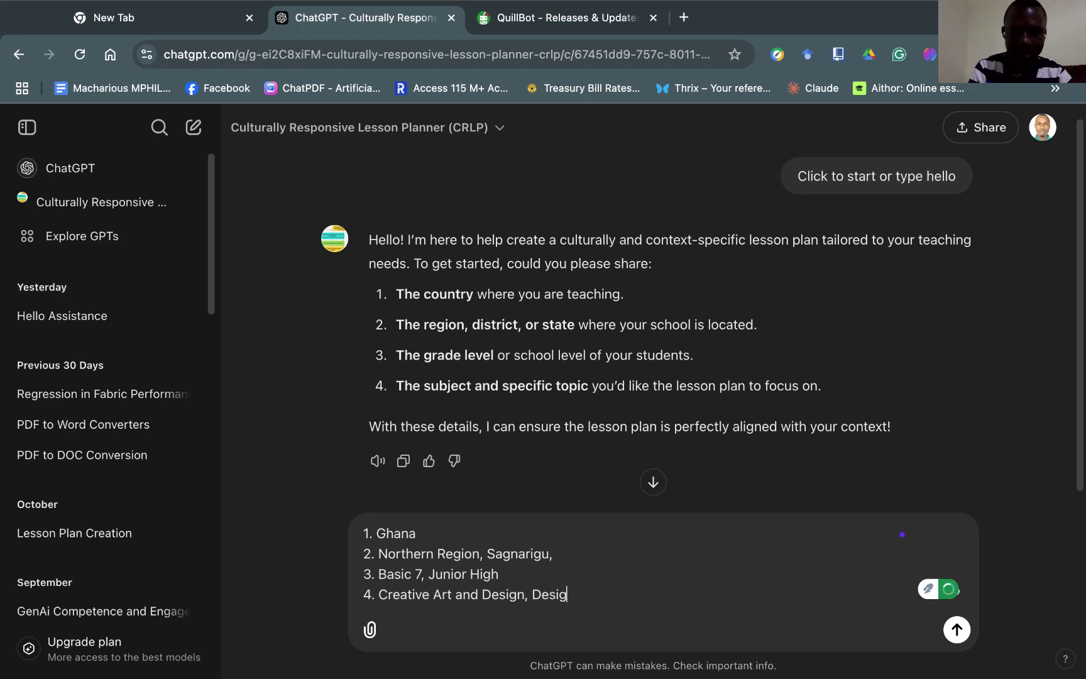
{"action": "type", "text": " in"}
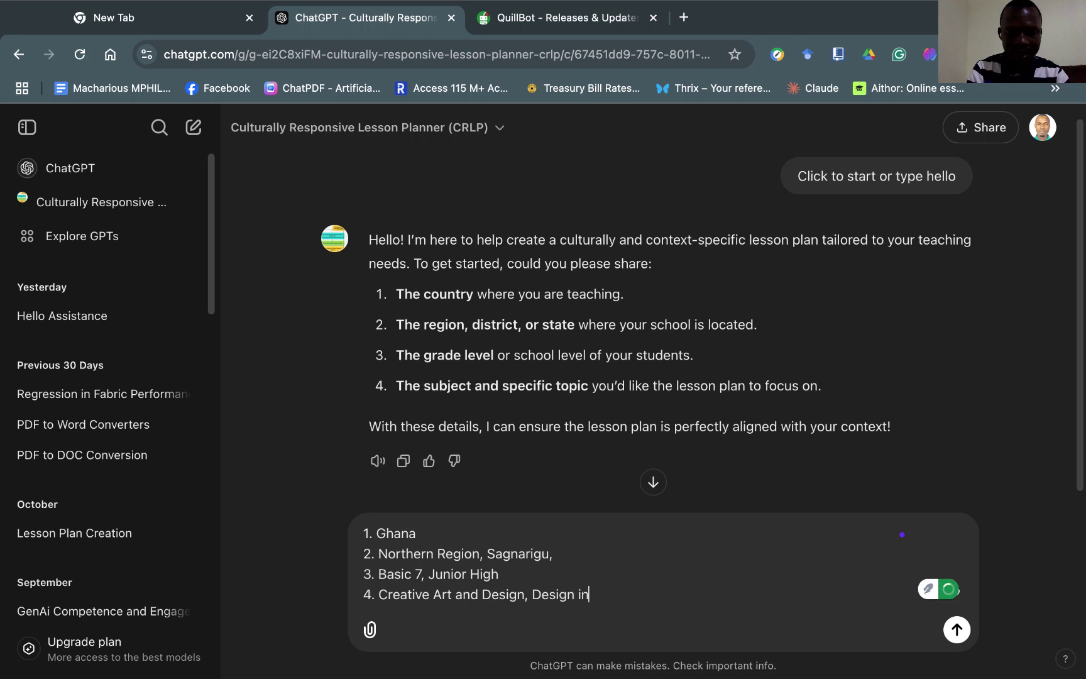
{"action": "type", "text": " Natu"}
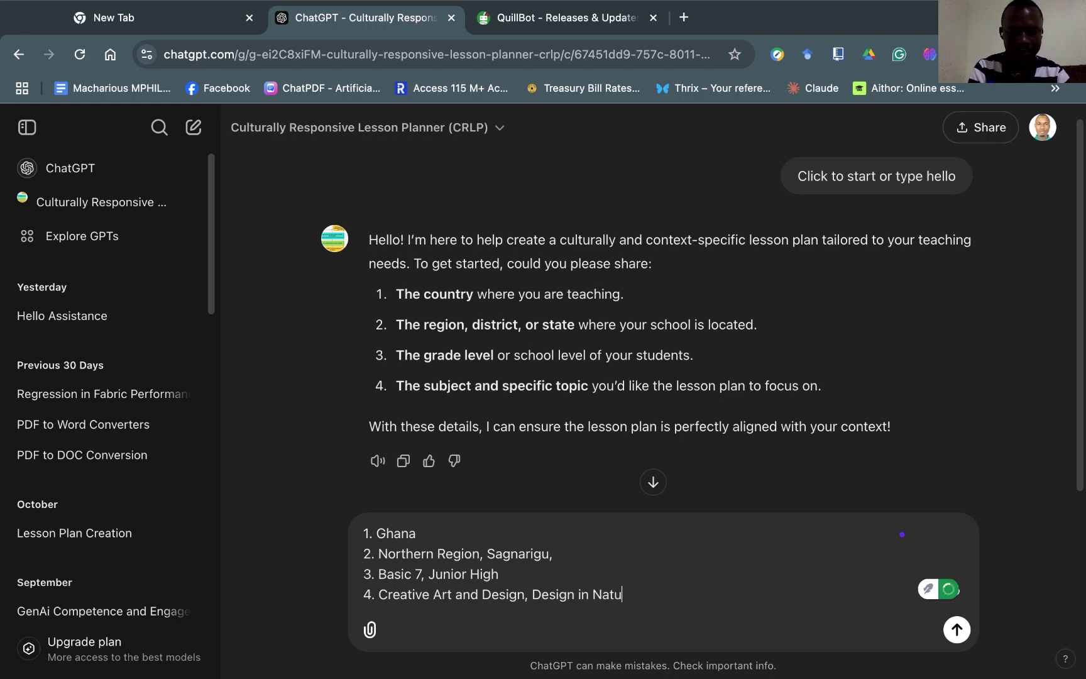
{"action": "type", "text": "re and "}
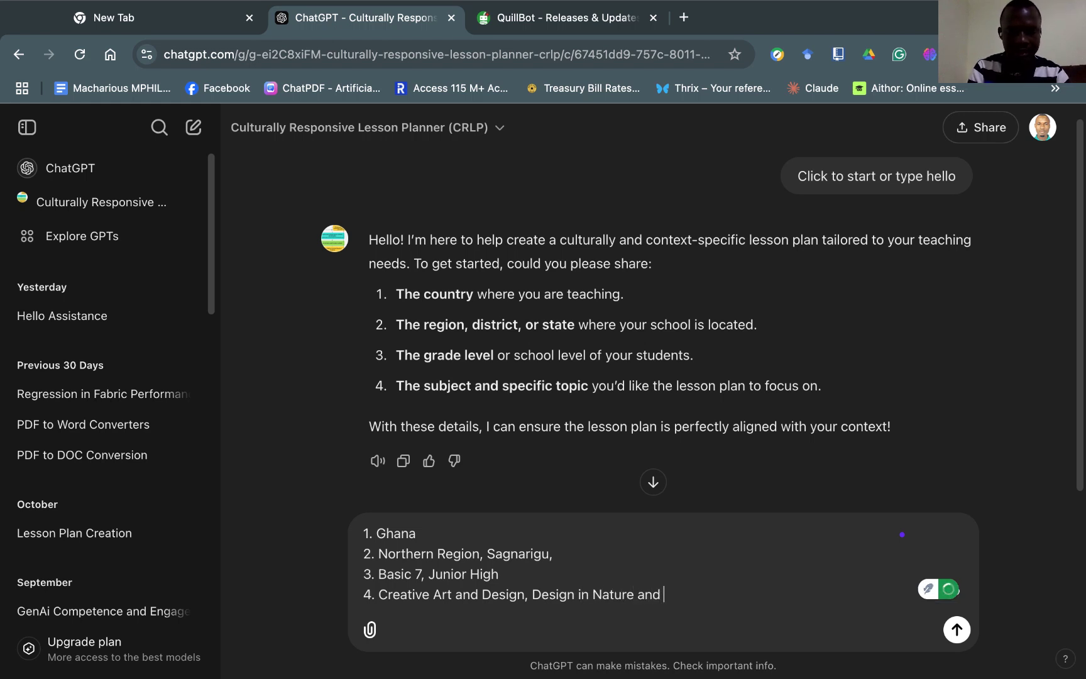
{"action": "type", "text": "Manm"}
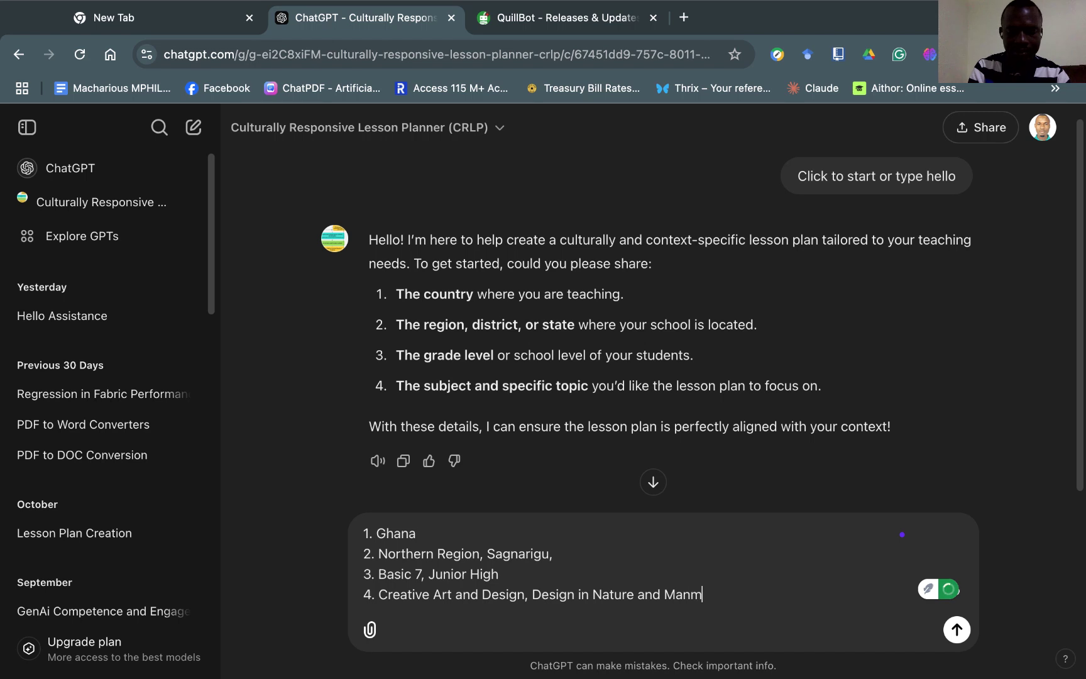
{"action": "type", "text": "ade"}
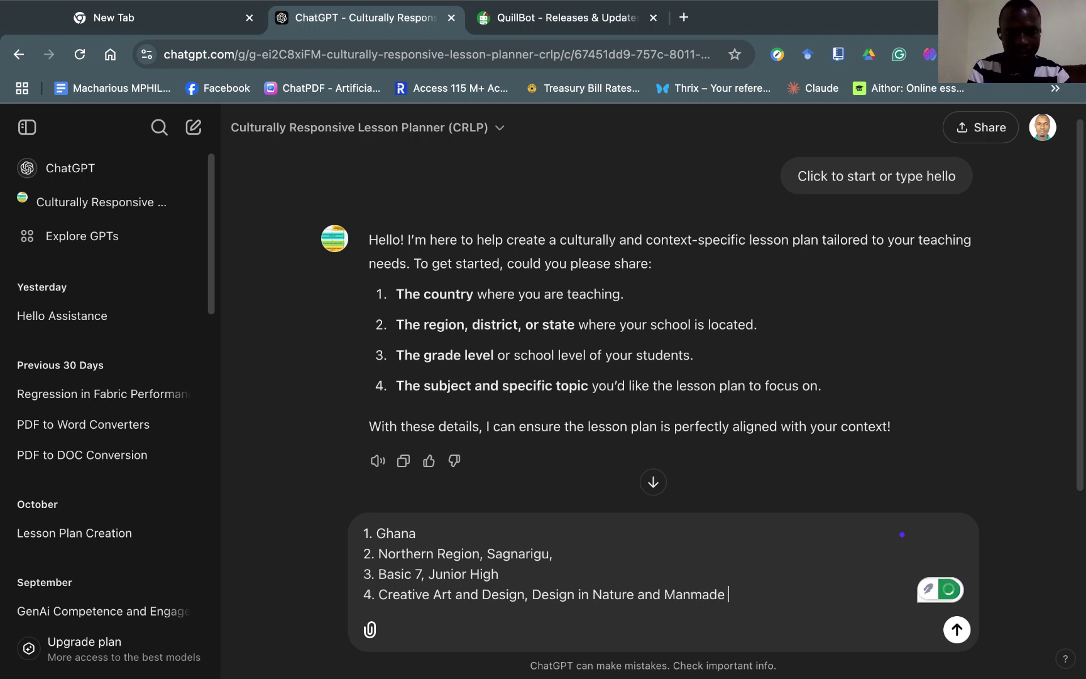
{"action": "type", "text": " Envi"}
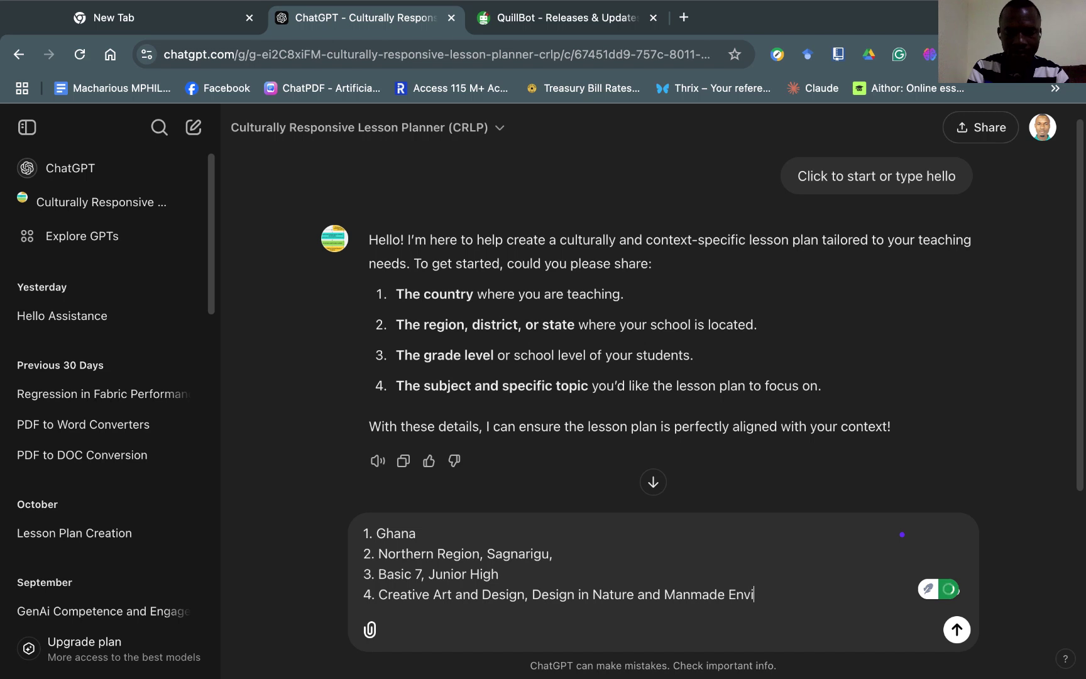
{"action": "type", "text": "ron"}
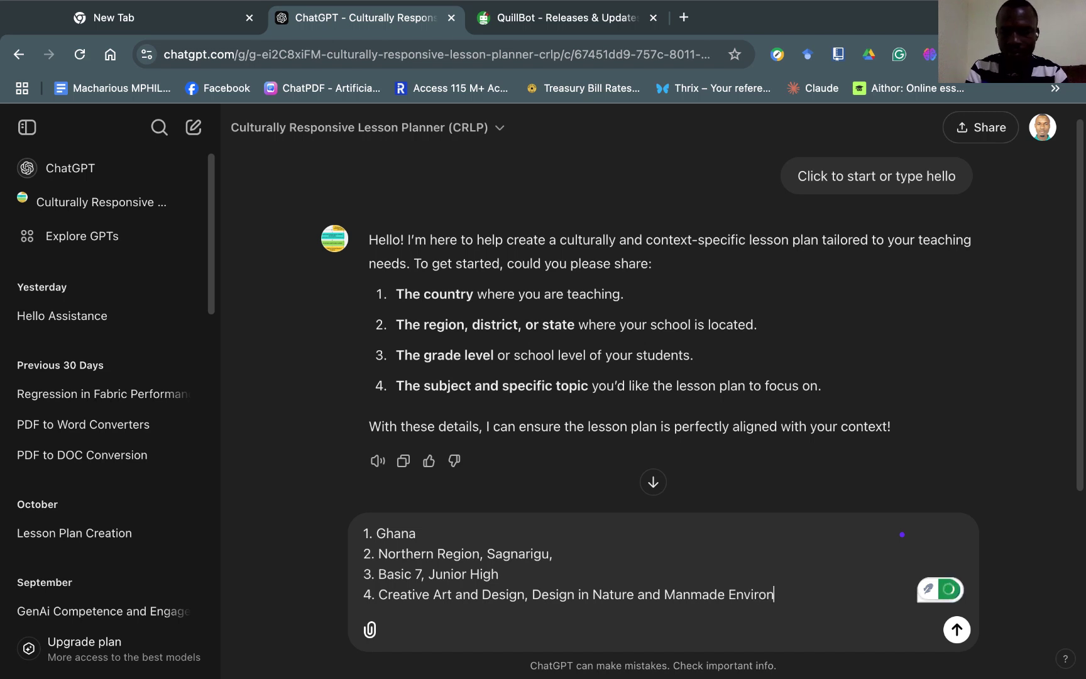
{"action": "type", "text": "ment"}
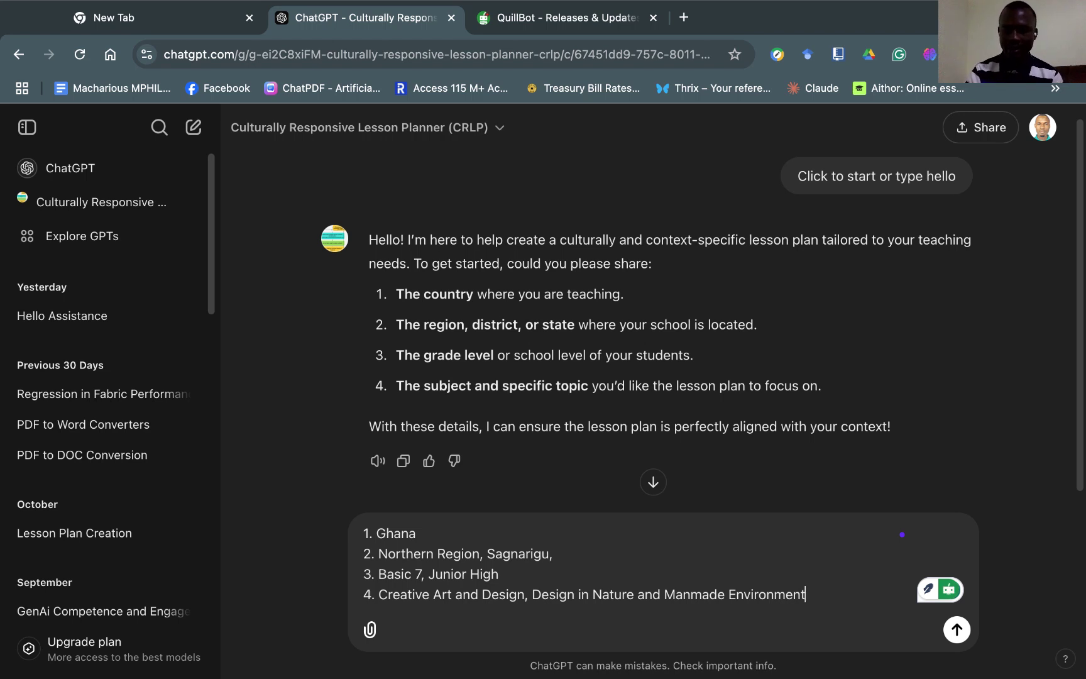
{"action": "left_click", "coordinate": [957, 630]}
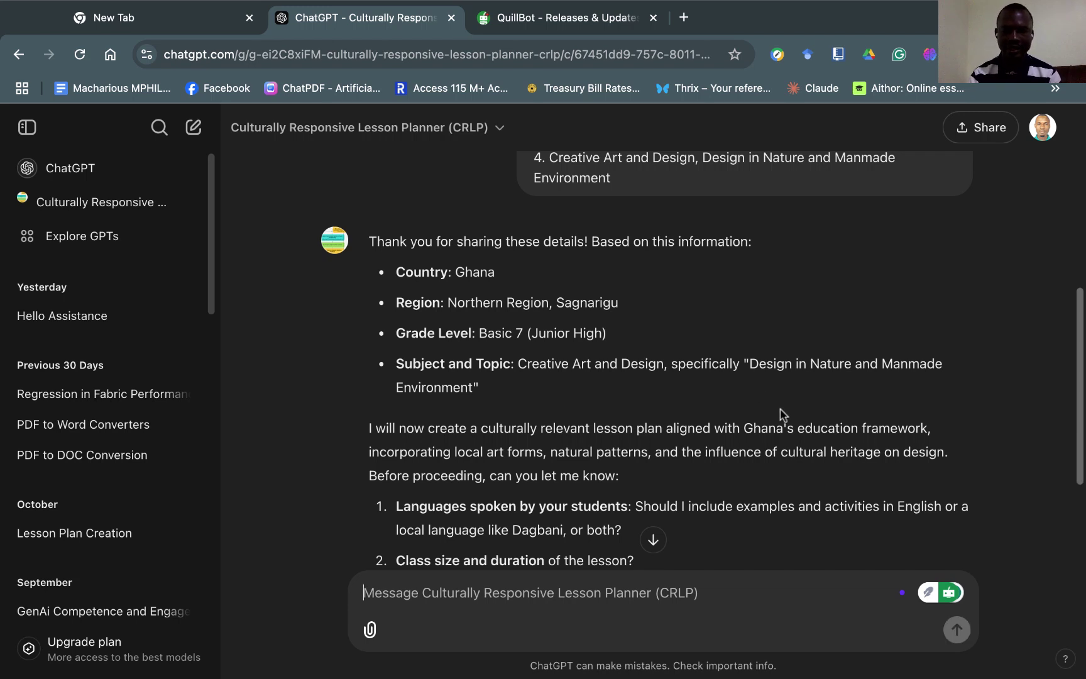
Read the planner's follow-up questions and answer the student language question with "1. Dagbani" as the new reply's first line.
{"action": "scroll", "coordinate": [781, 415], "scroll_direction": "down", "scroll_amount": 3}
{"action": "scroll", "coordinate": [782, 415], "scroll_direction": "up", "scroll_amount": 2}
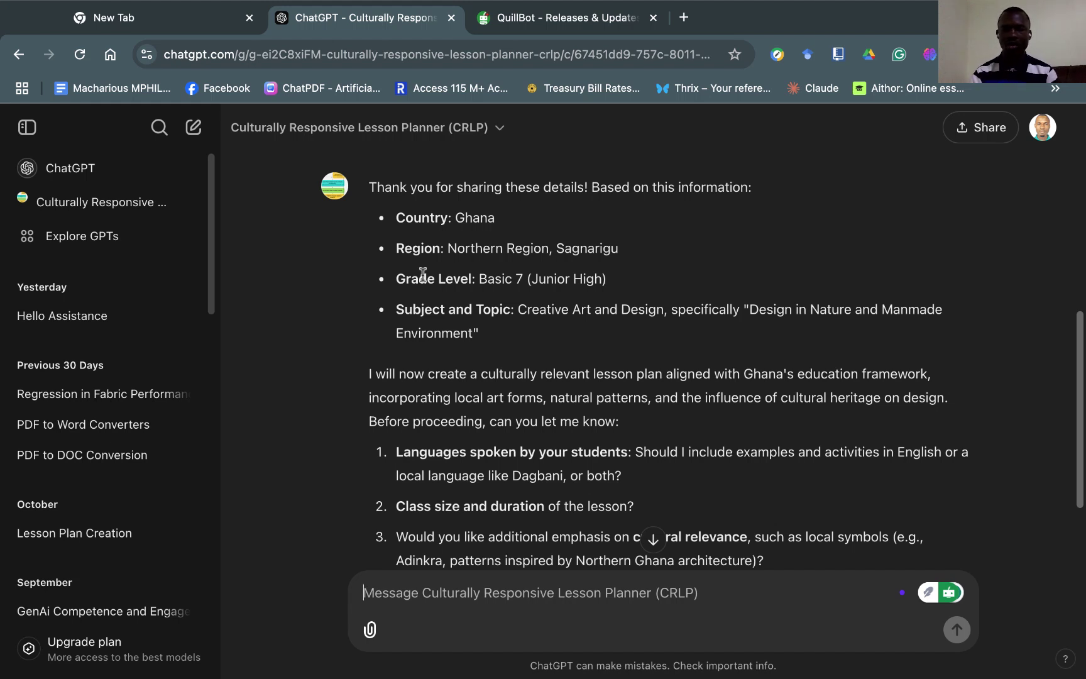
{"action": "scroll", "coordinate": [631, 364], "scroll_direction": "down", "scroll_amount": 3}
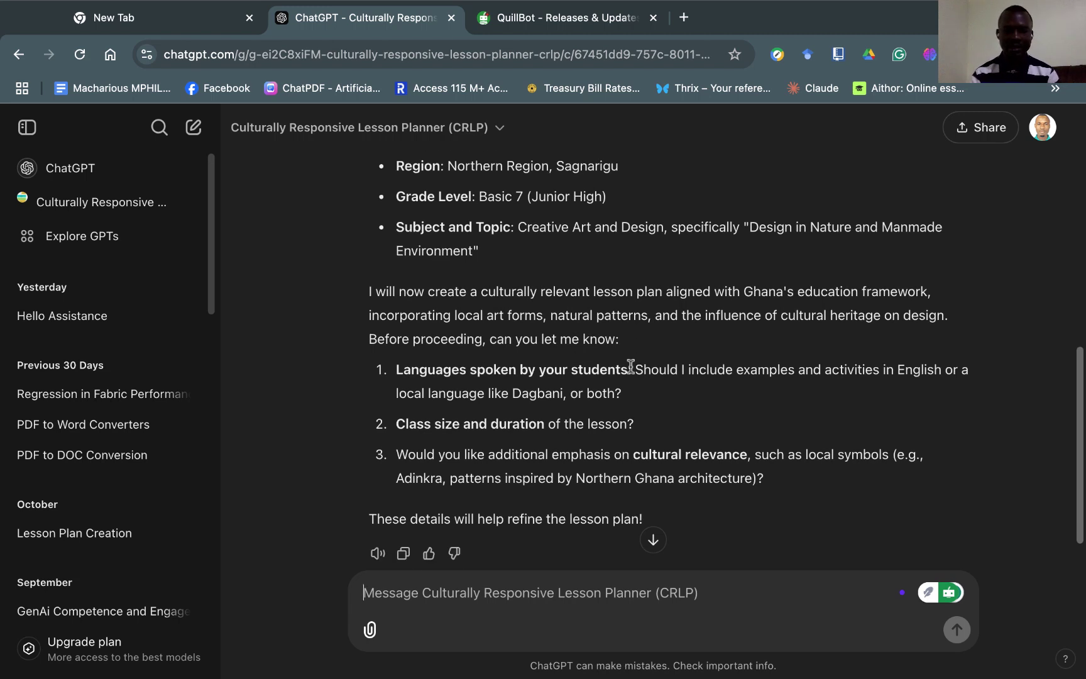
{"action": "scroll", "coordinate": [630, 365], "scroll_direction": "down", "scroll_amount": 2}
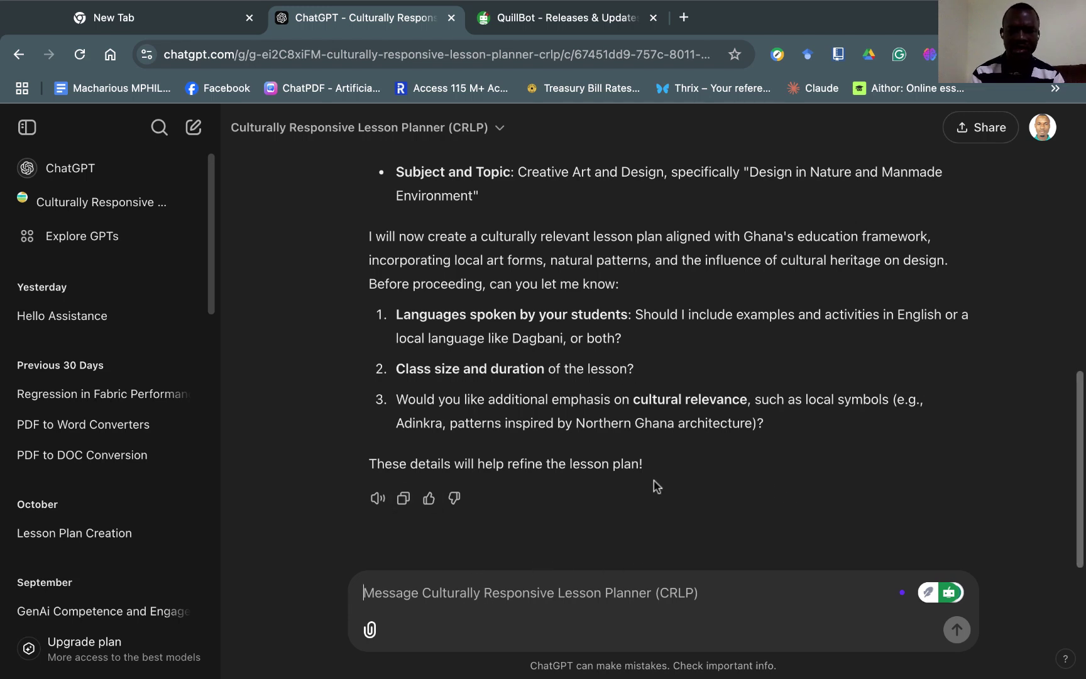
{"action": "type", "text": "1."}
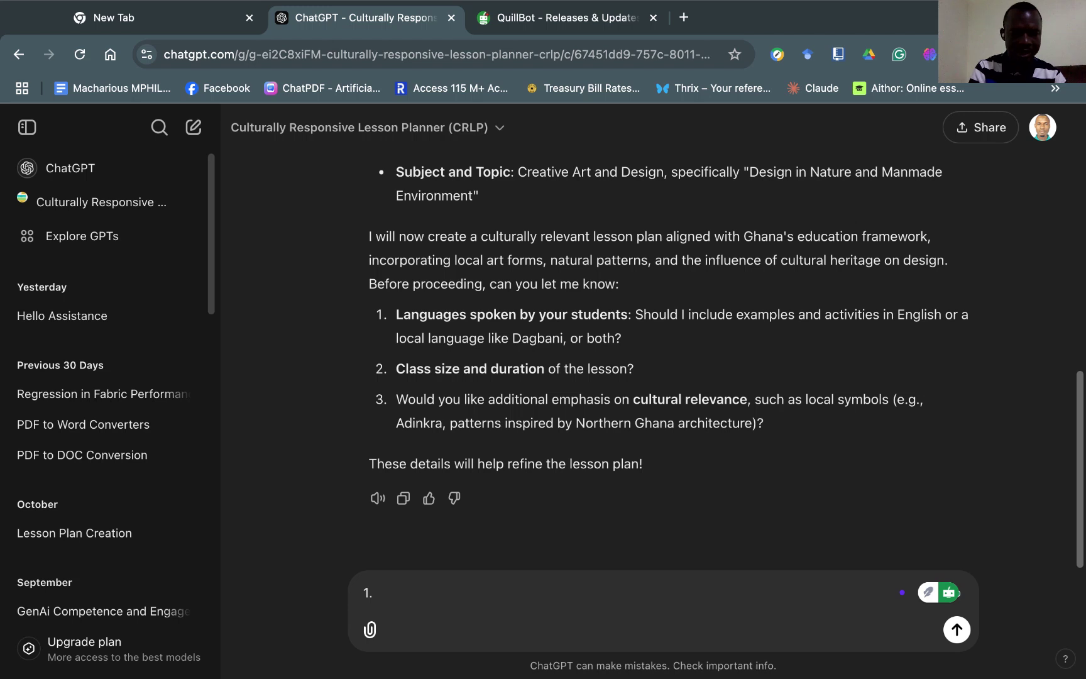
{"action": "type", "text": " Da"}
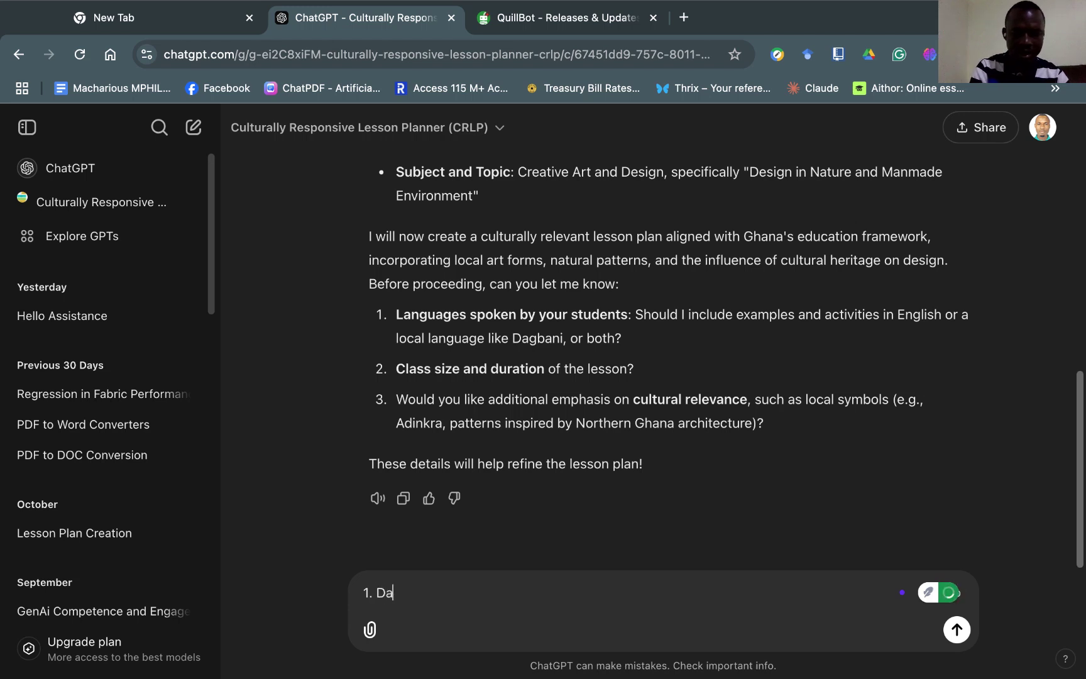
{"action": "type", "text": "gbani"}
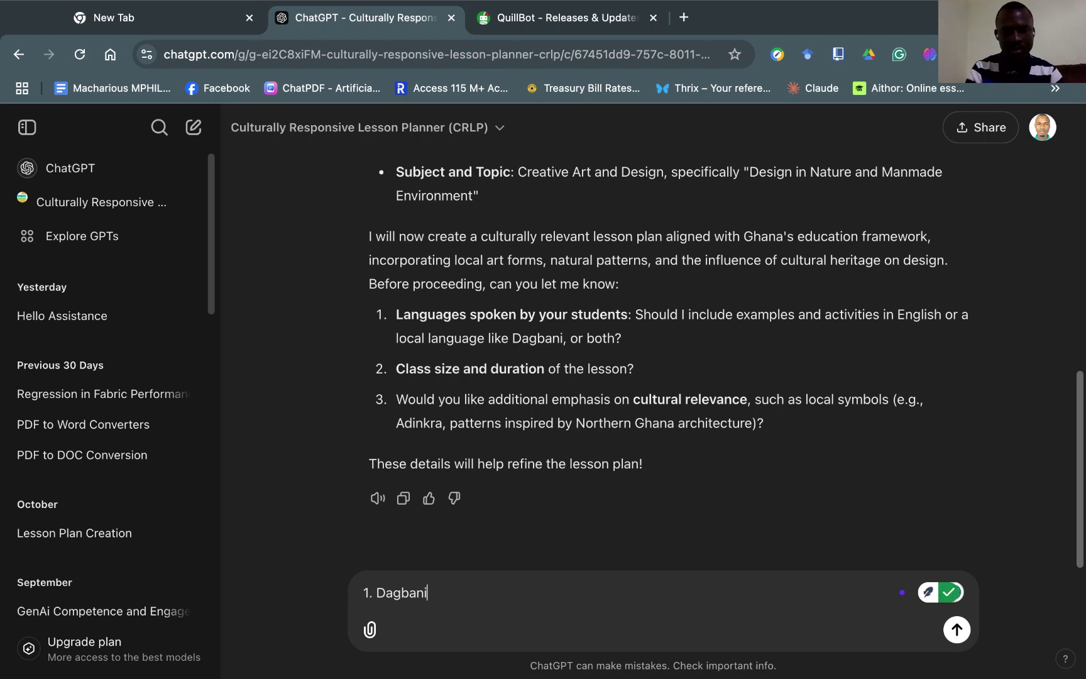
Add a second line giving the class size and lesson duration as "2. 40 pupils, 45minutes".
{"action": "key", "text": "shift+Return"}
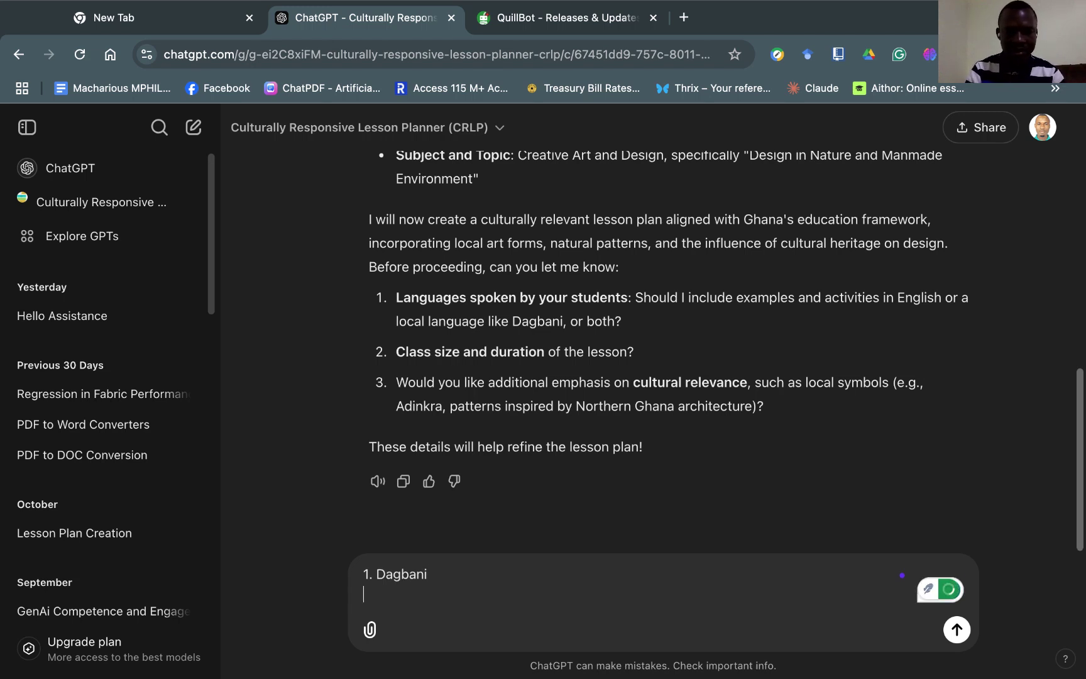
{"action": "type", "text": "2."}
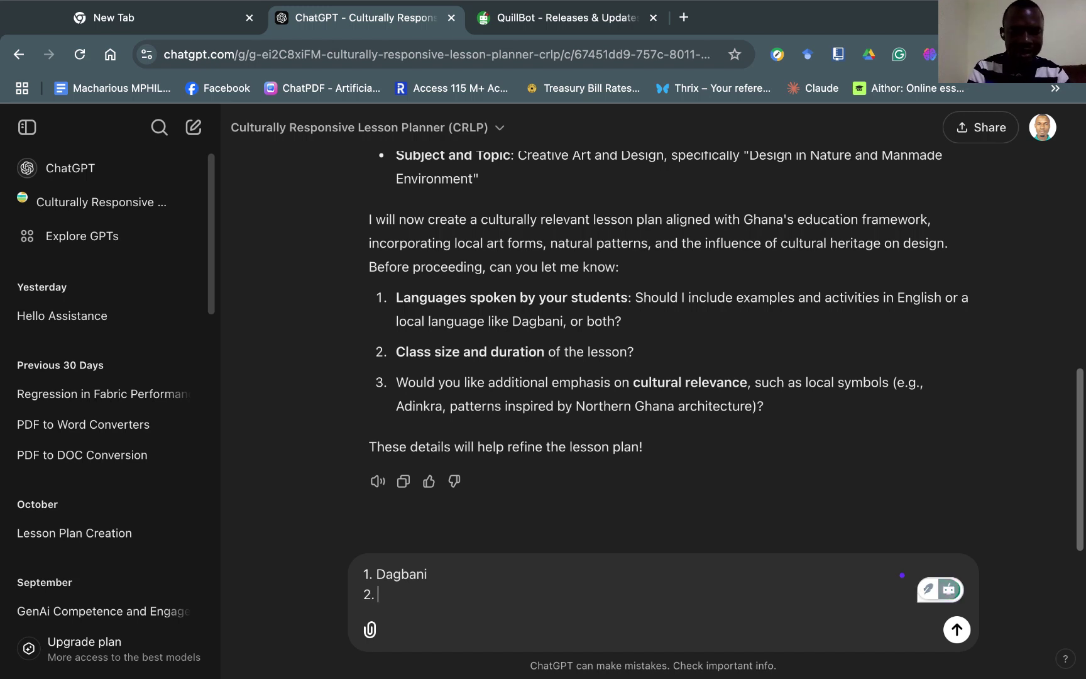
{"action": "type", "text": " 40"}
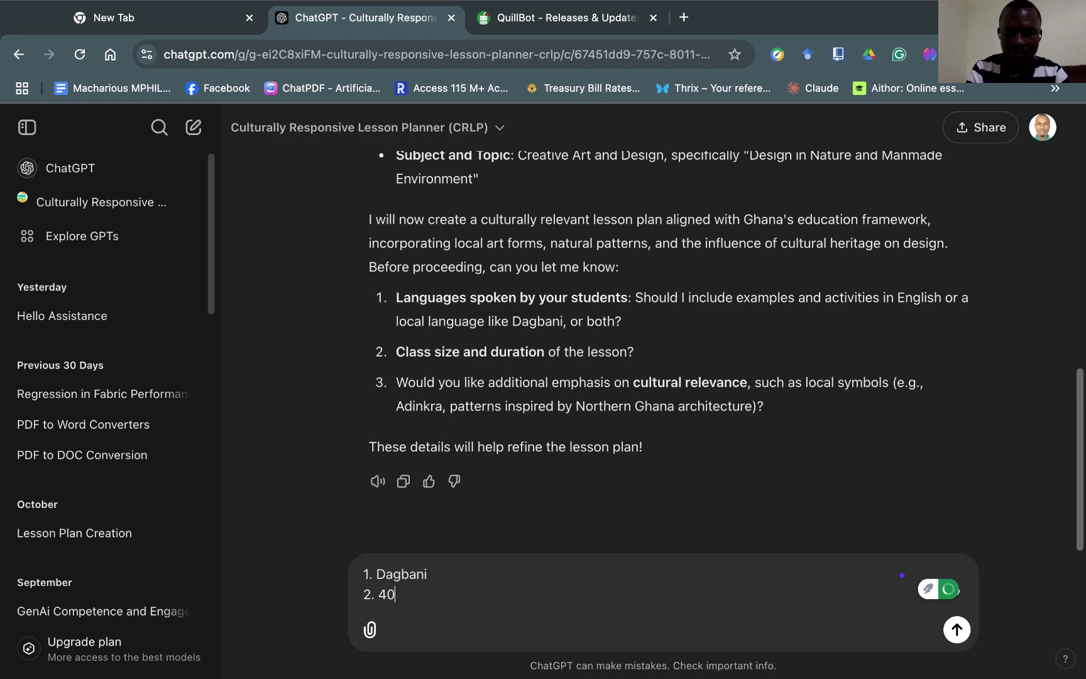
{"action": "type", "text": " pi"}
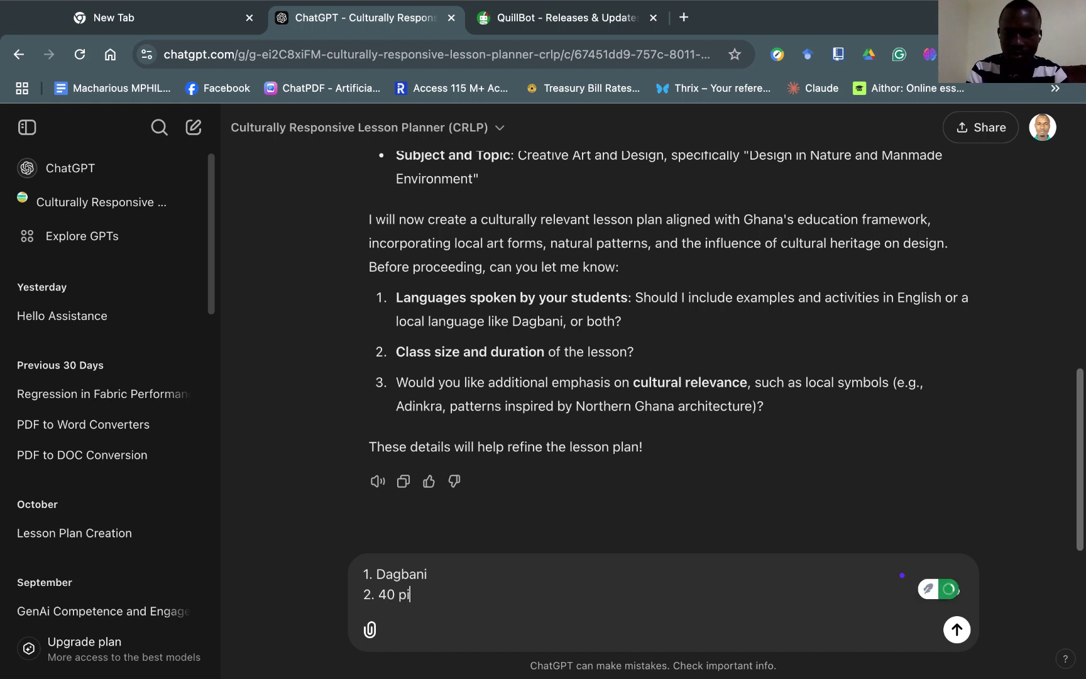
{"action": "key", "text": "BackSpace"}
{"action": "type", "text": "upil"}
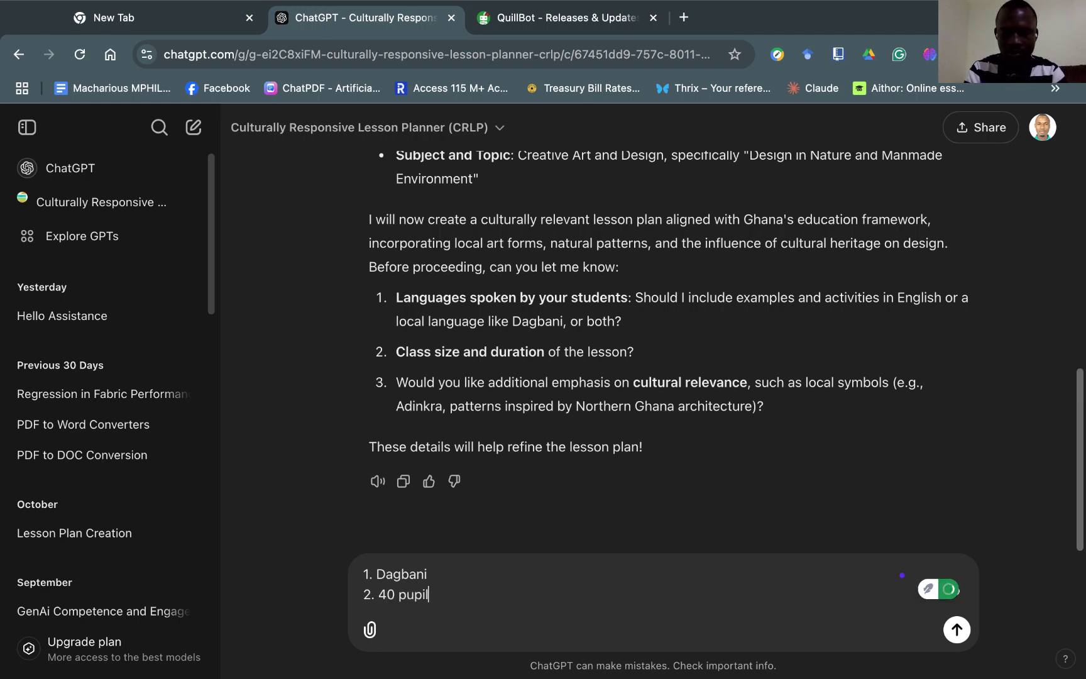
{"action": "type", "text": "s, "}
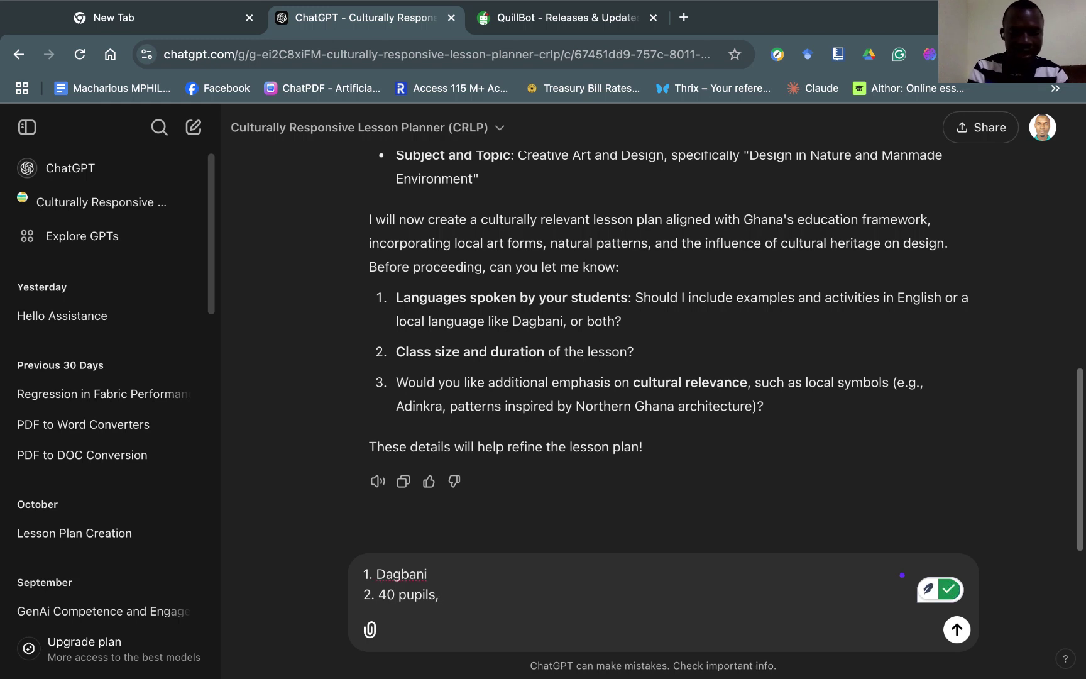
{"action": "type", "text": "$"}
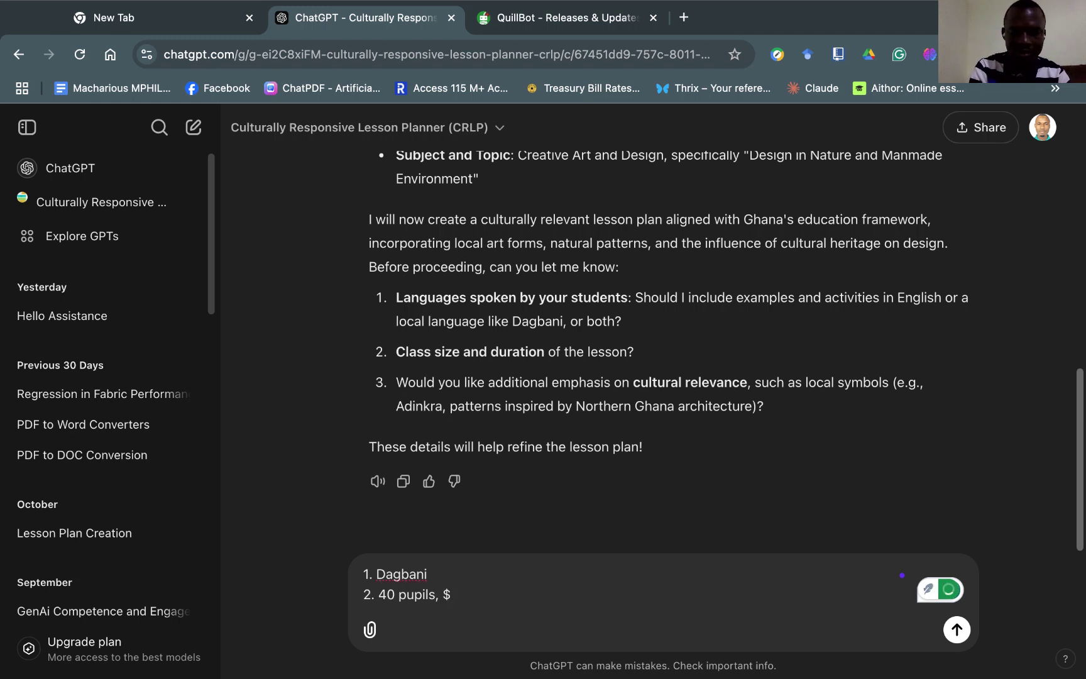
{"action": "key", "text": "BackSpace"}
{"action": "type", "text": "45m"}
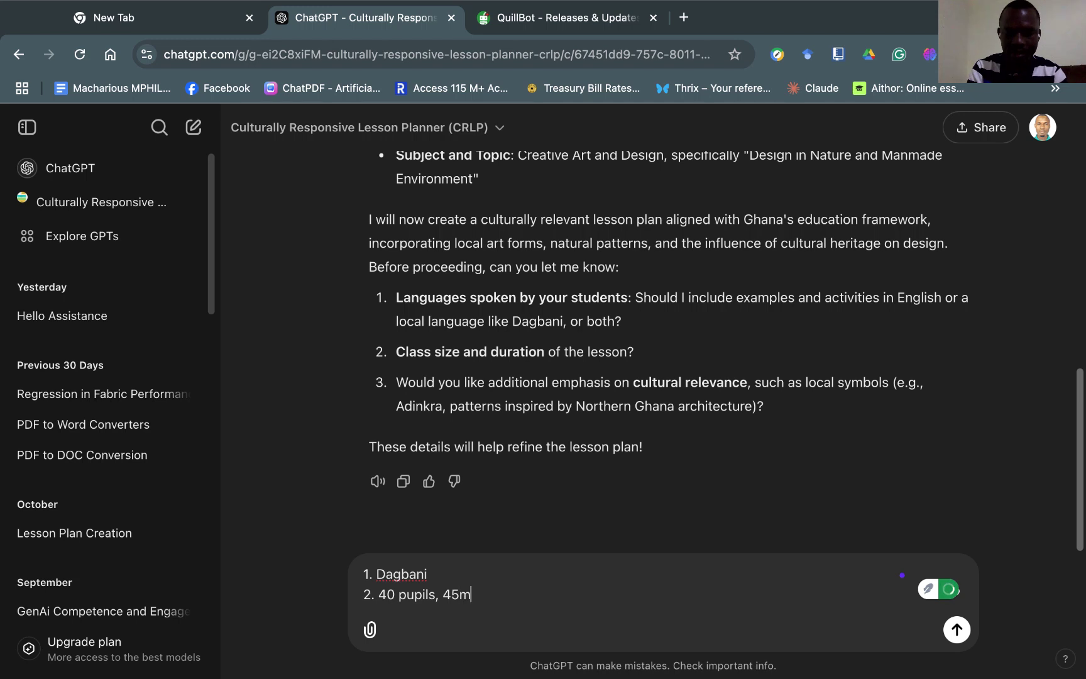
{"action": "type", "text": "inutes"}
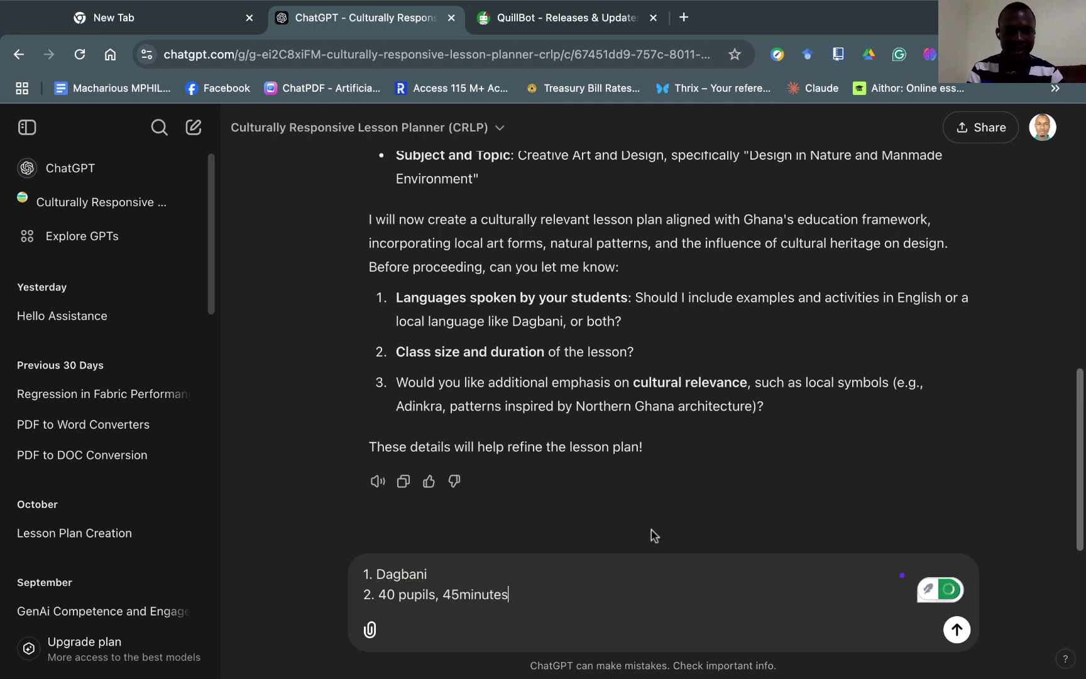
Add a third line reading "3. Yes" to request additional emphasis on cultural relevance, without sending the reply.
{"action": "key", "text": "shift+Return"}
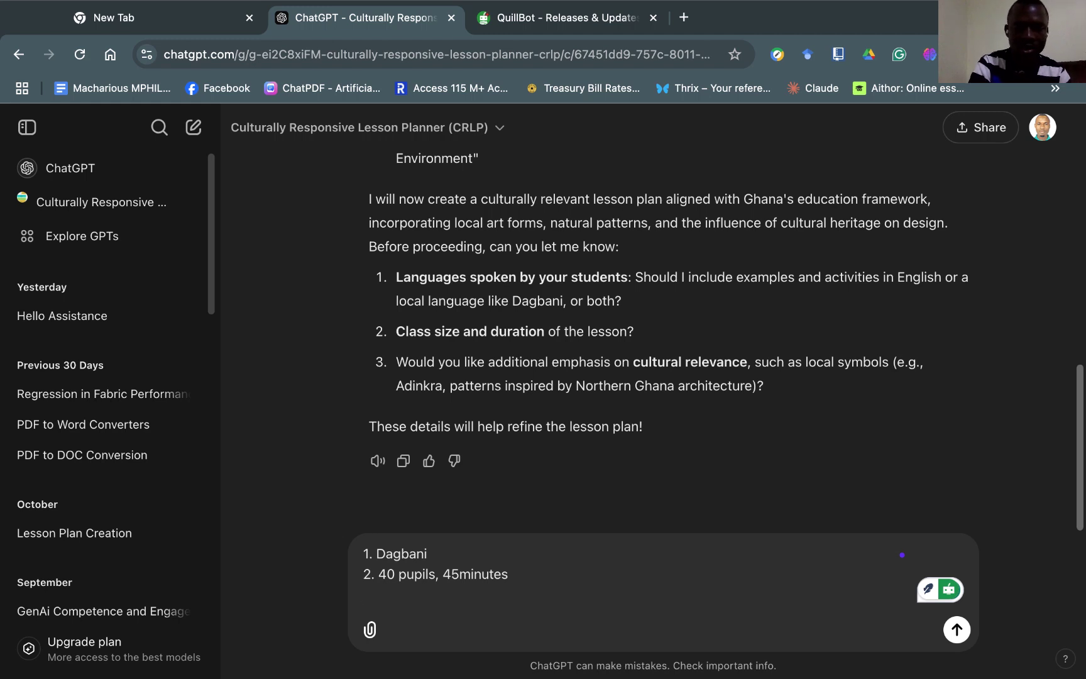
{"action": "type", "text": "3."}
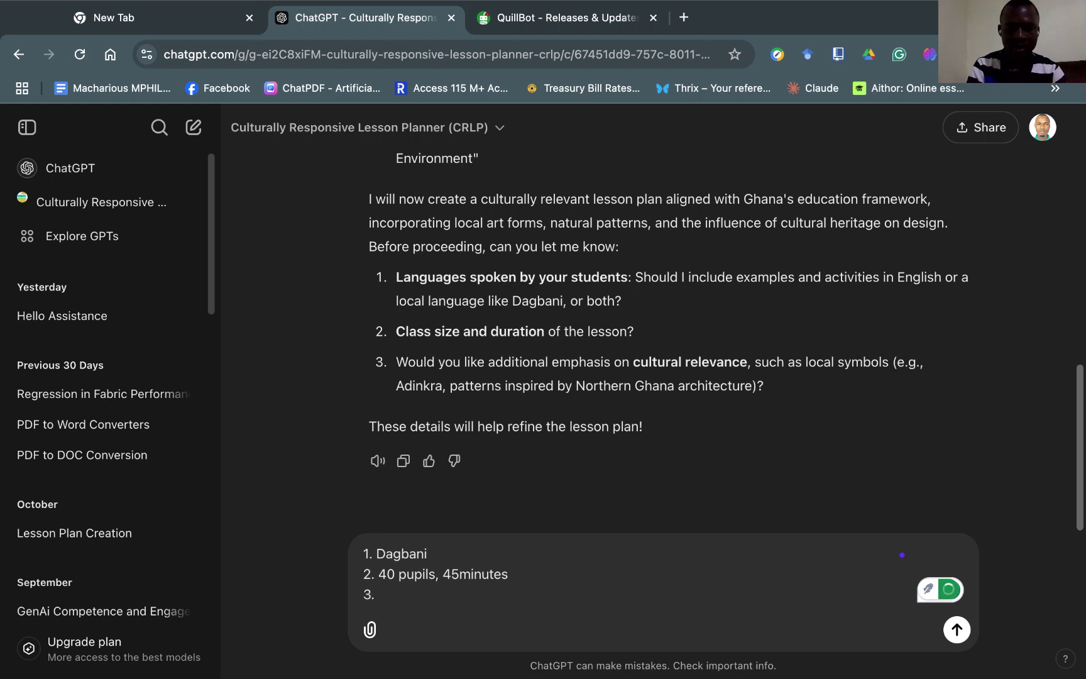
{"action": "type", "text": " Yes"}
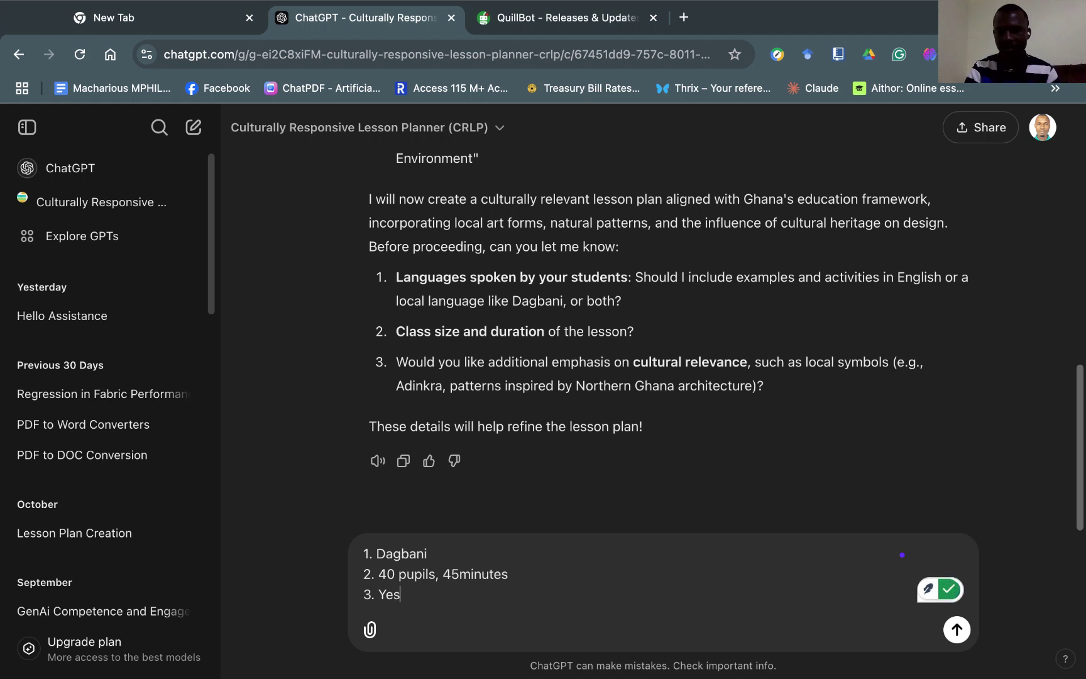
Send the three answers to the lesson planner and check the header details of the generated lesson plan.
{"action": "key", "text": "Return"}
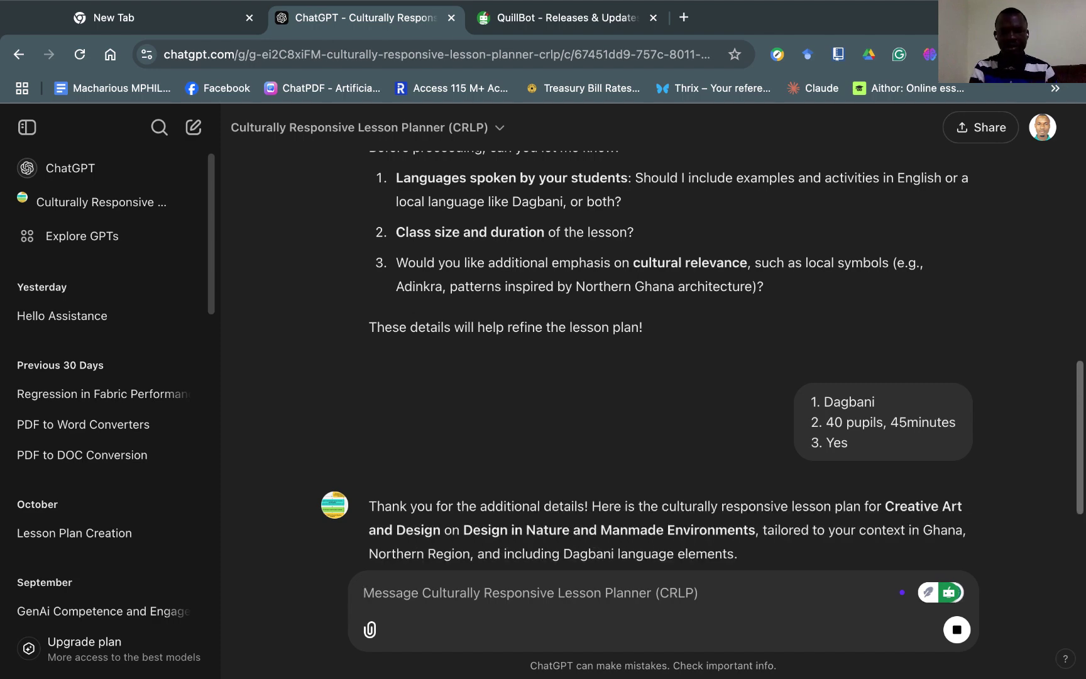
{"action": "scroll", "coordinate": [668, 427], "scroll_direction": "down", "scroll_amount": 3}
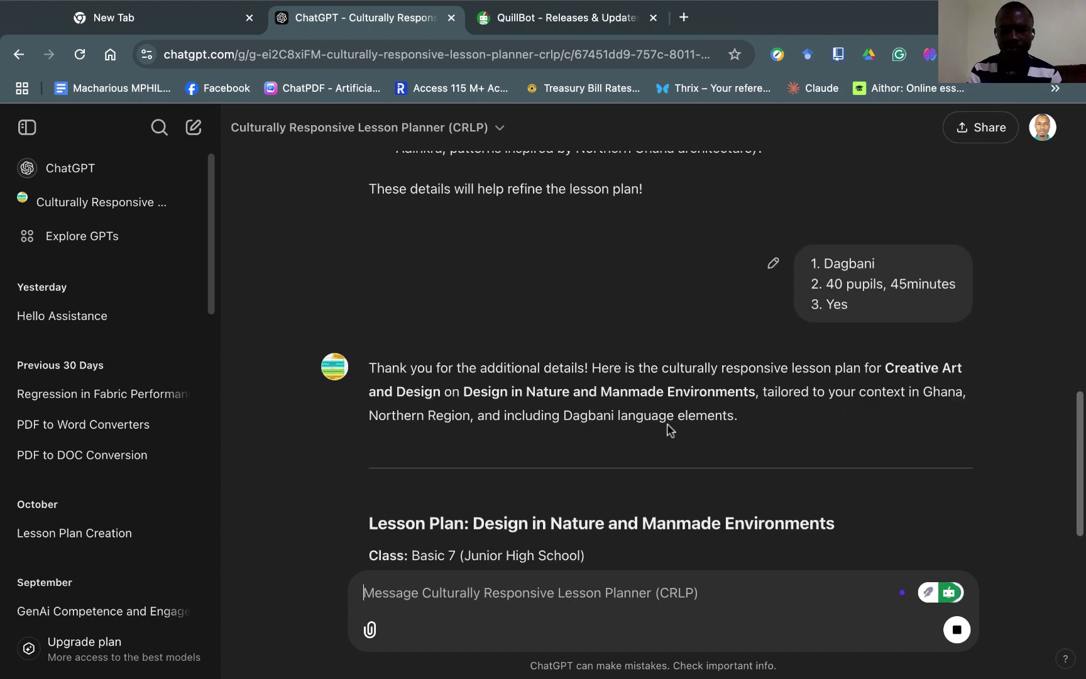
{"action": "scroll", "coordinate": [669, 427], "scroll_direction": "down", "scroll_amount": 4}
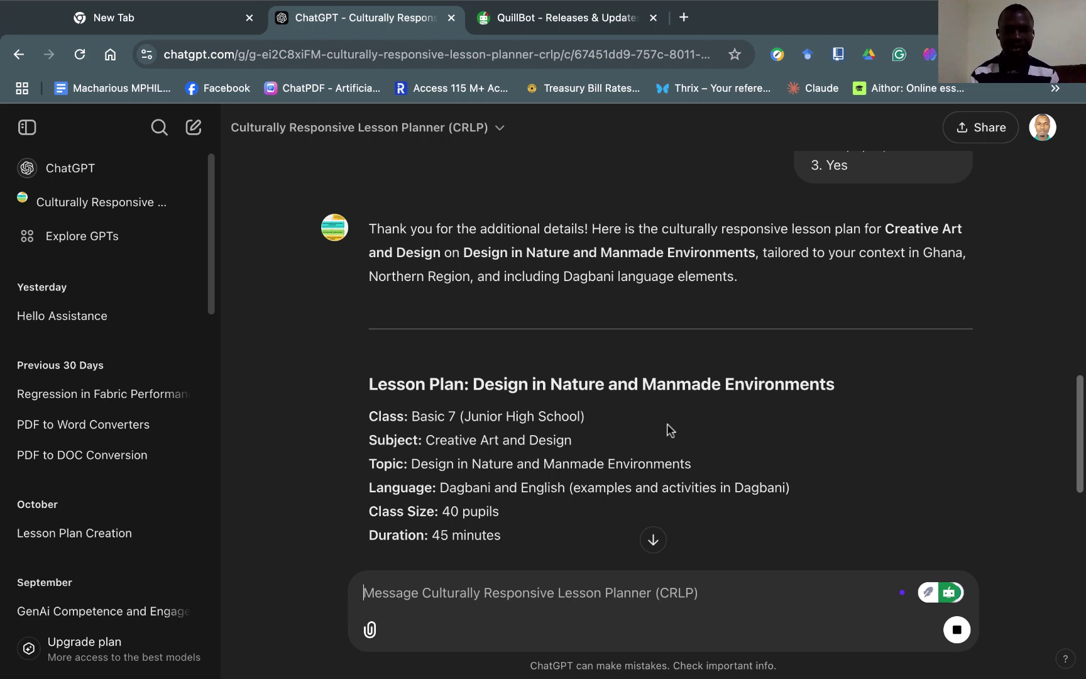
{"action": "scroll", "coordinate": [670, 430], "scroll_direction": "down", "scroll_amount": 2}
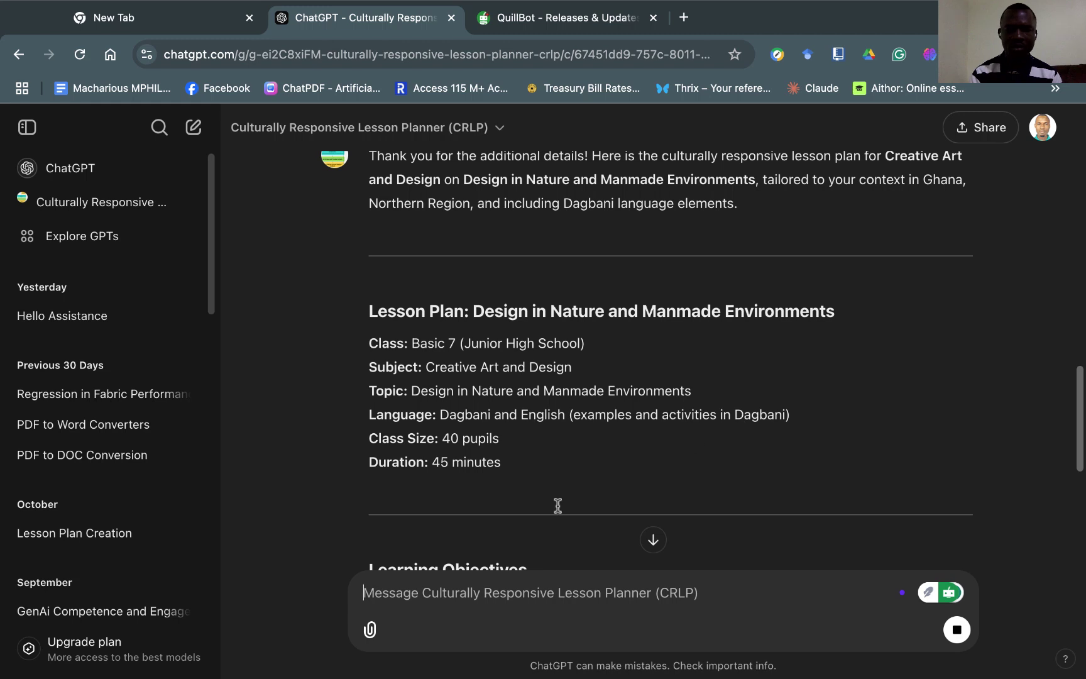
Read the generated plan's learning objectives, materials needed and lesson outline, from the introduction through to the conclusion.
{"action": "scroll", "coordinate": [583, 417], "scroll_direction": "down", "scroll_amount": 3}
{"action": "scroll", "coordinate": [584, 418], "scroll_direction": "down", "scroll_amount": 5}
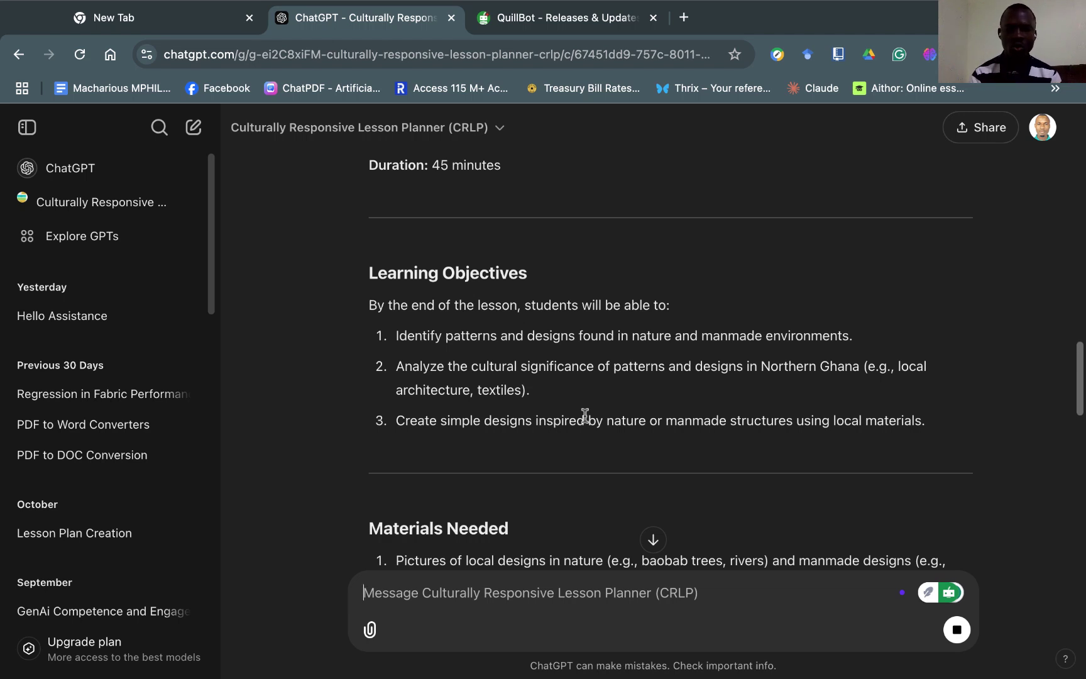
{"action": "scroll", "coordinate": [585, 415], "scroll_direction": "down", "scroll_amount": 5}
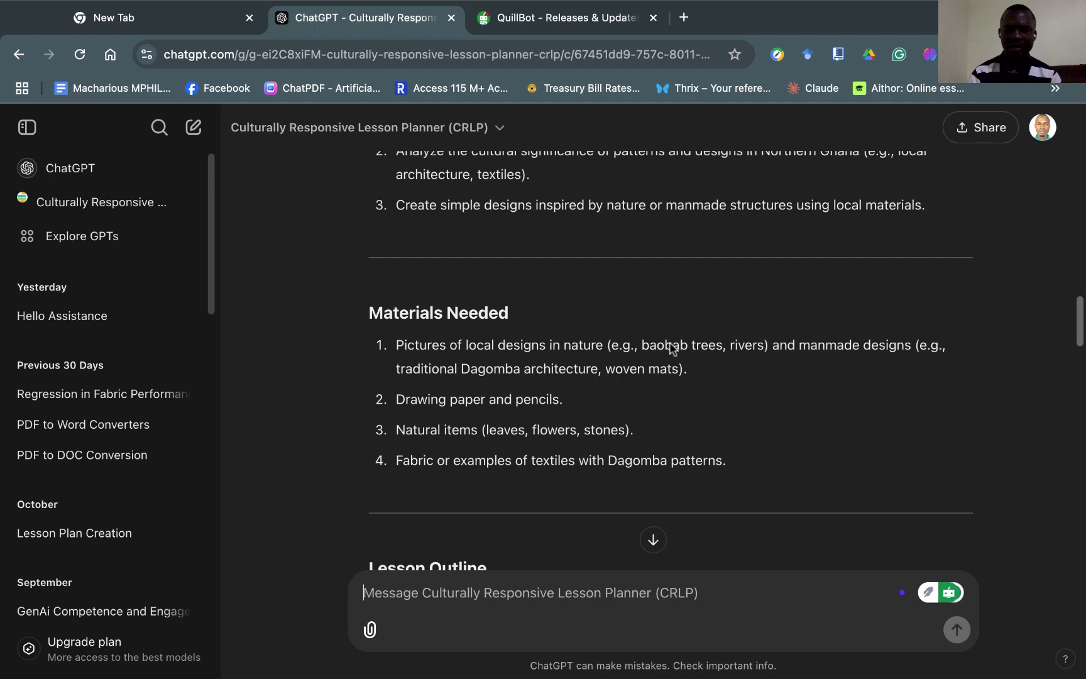
{"action": "scroll", "coordinate": [746, 440], "scroll_direction": "down", "scroll_amount": 5}
{"action": "scroll", "coordinate": [748, 439], "scroll_direction": "down", "scroll_amount": 2}
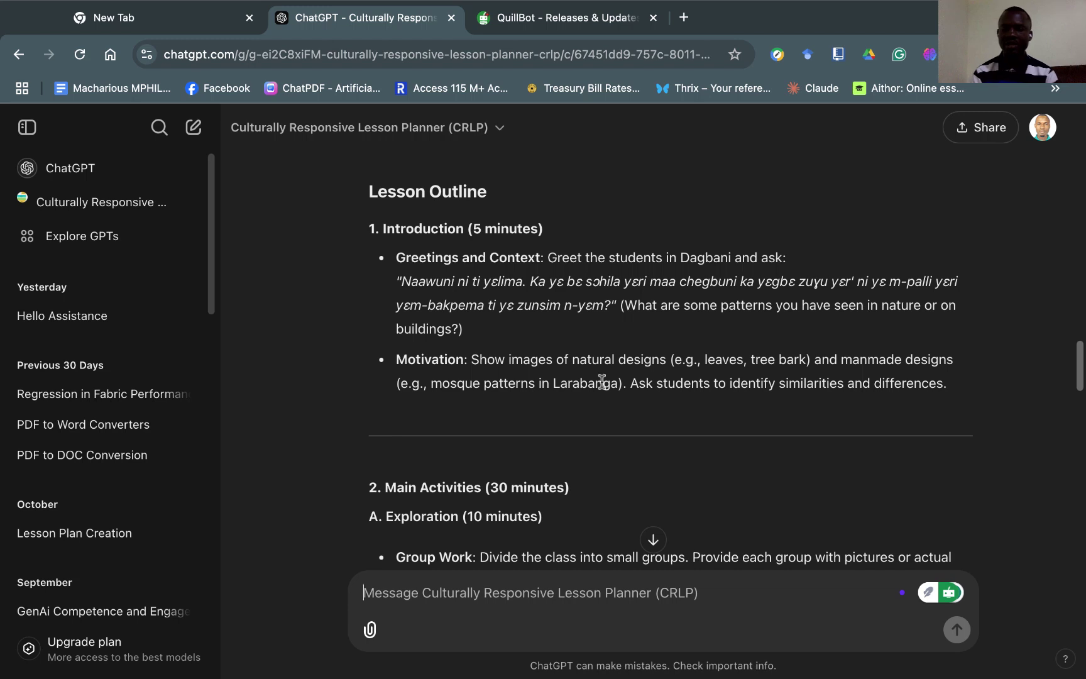
{"action": "scroll", "coordinate": [503, 491], "scroll_direction": "down", "scroll_amount": 5}
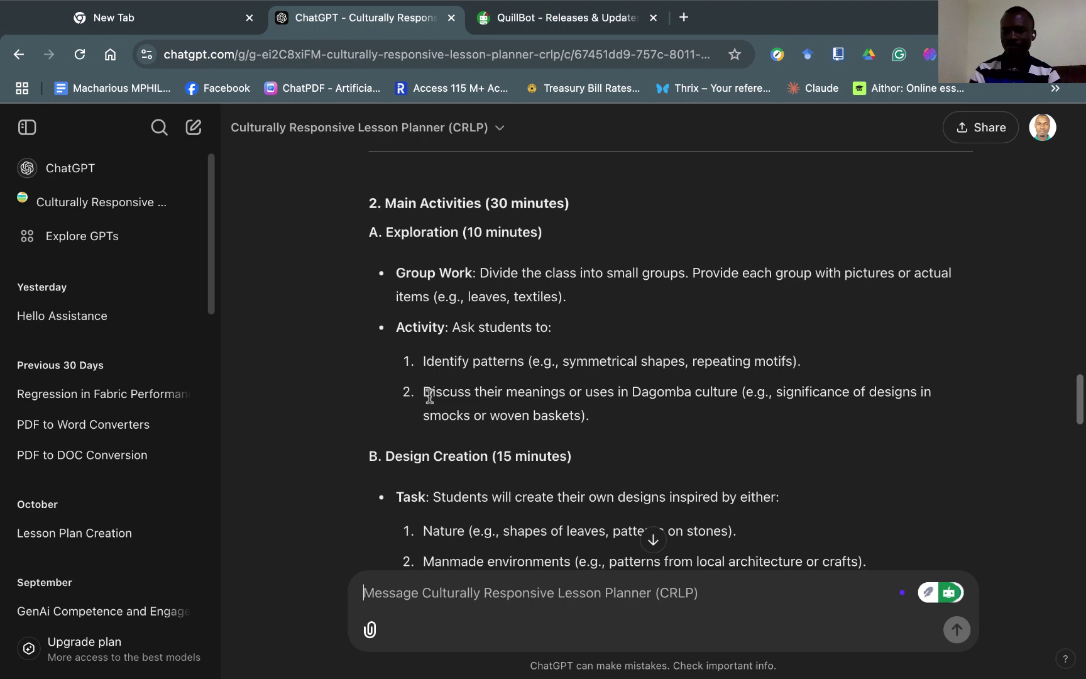
{"action": "scroll", "coordinate": [430, 396], "scroll_direction": "down", "scroll_amount": 5}
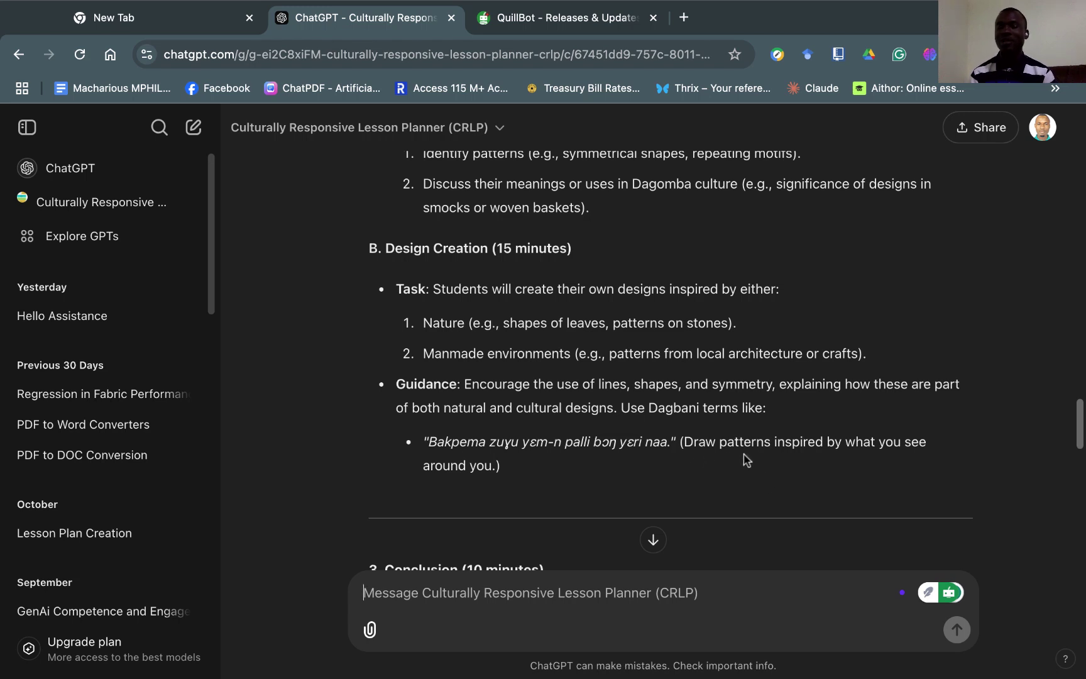
{"action": "scroll", "coordinate": [746, 459], "scroll_direction": "down", "scroll_amount": 5}
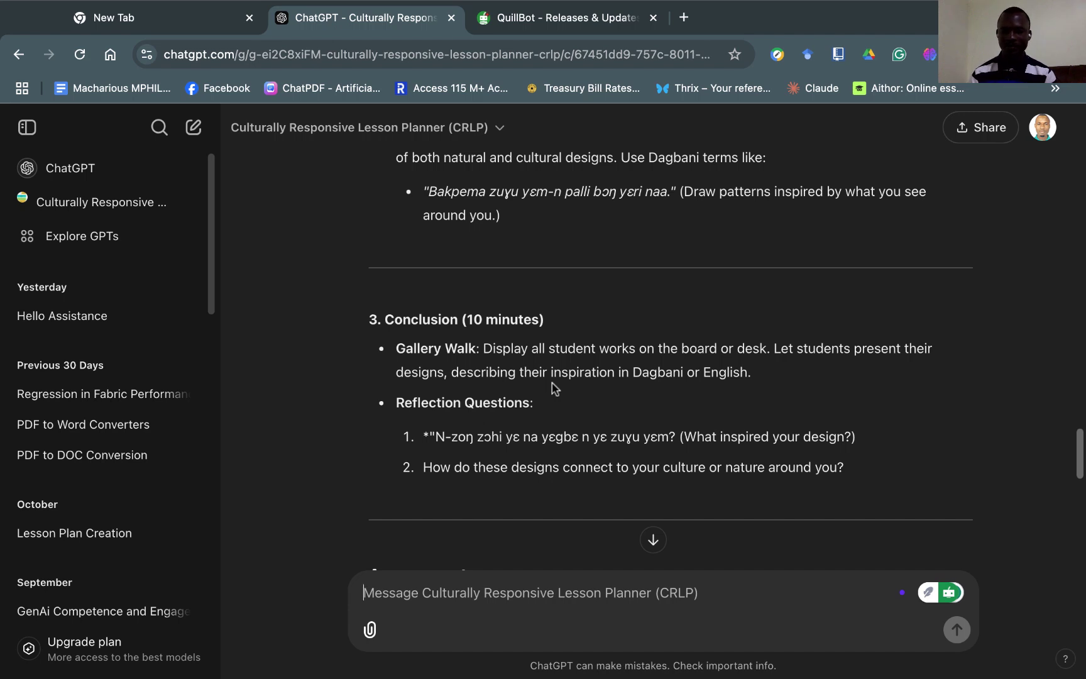
Review the plan's assessment, homework and culturally relevant notes, down to the planner's closing question.
{"action": "scroll", "coordinate": [553, 388], "scroll_direction": "down", "scroll_amount": 5}
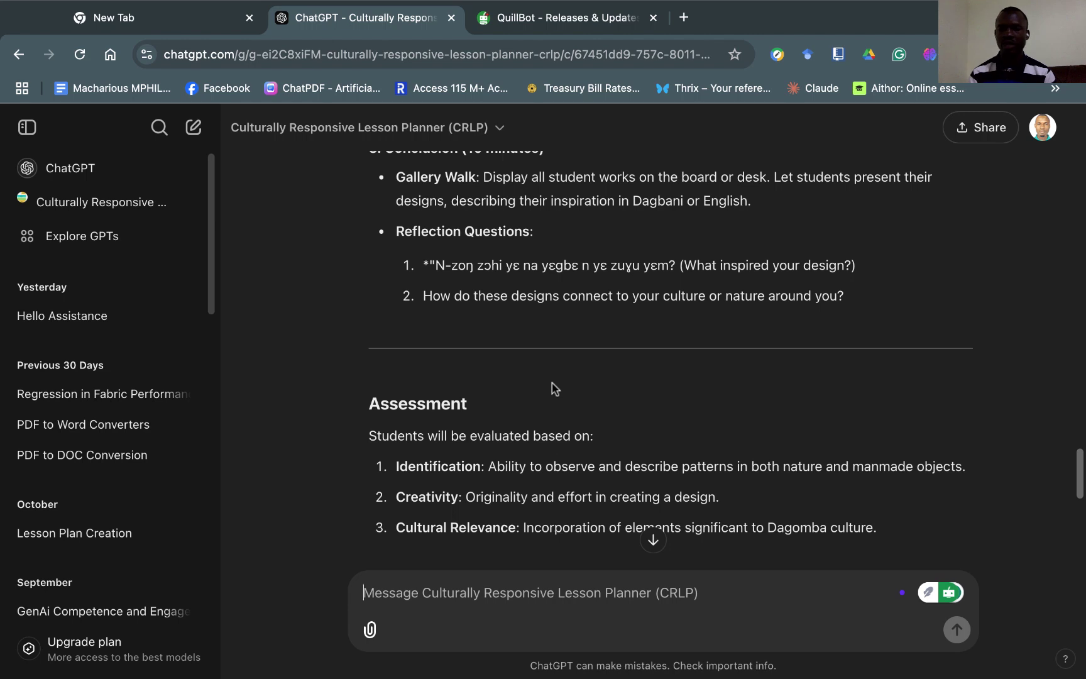
{"action": "scroll", "coordinate": [553, 388], "scroll_direction": "down", "scroll_amount": 3}
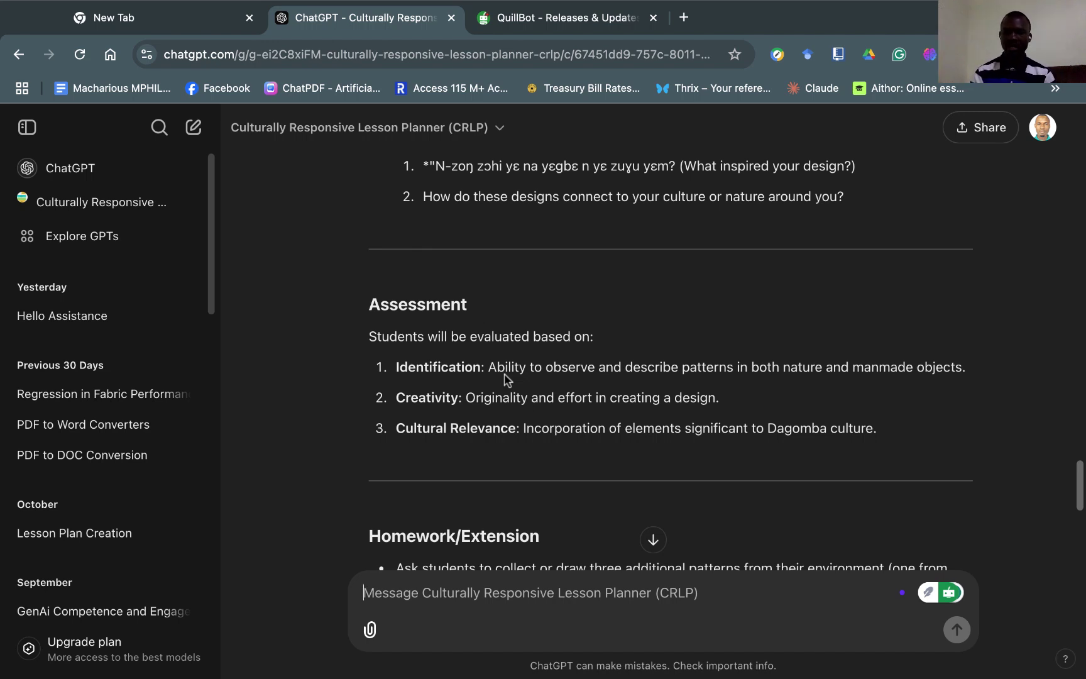
{"action": "scroll", "coordinate": [490, 498], "scroll_direction": "down", "scroll_amount": 3}
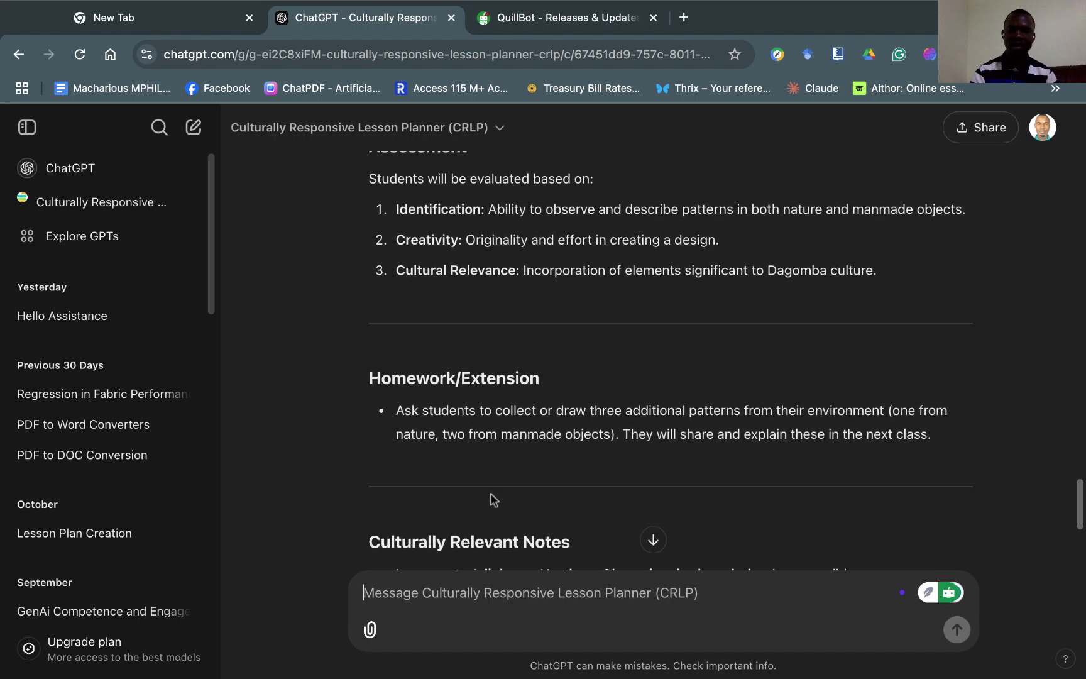
{"action": "scroll", "coordinate": [491, 498], "scroll_direction": "down", "scroll_amount": 2}
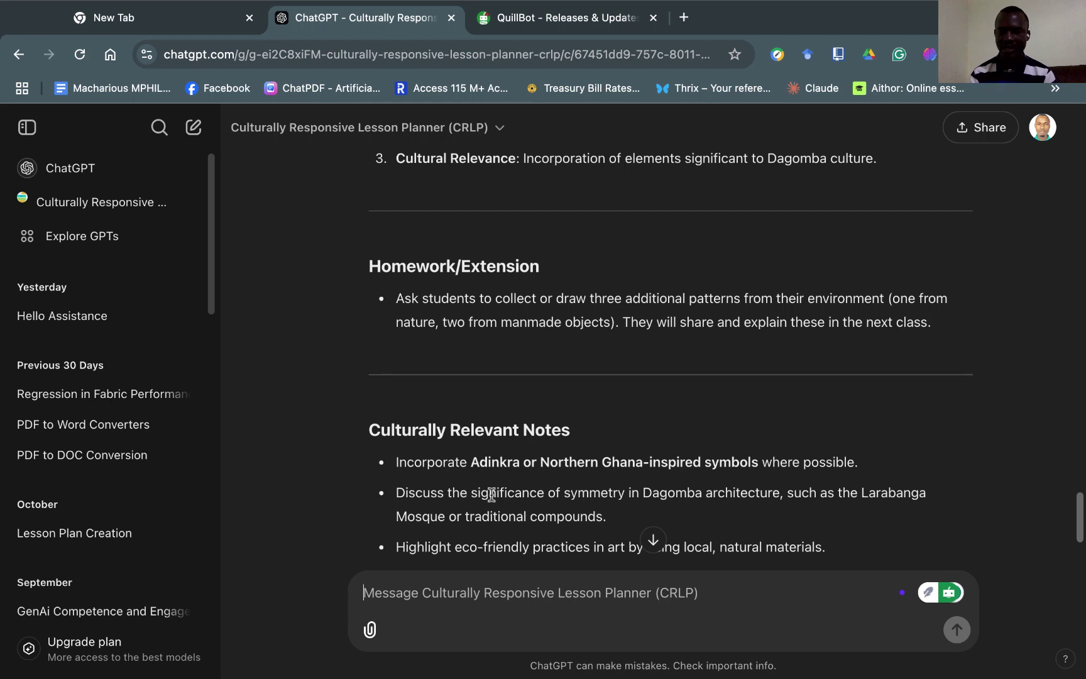
{"action": "scroll", "coordinate": [492, 495], "scroll_direction": "down", "scroll_amount": 3}
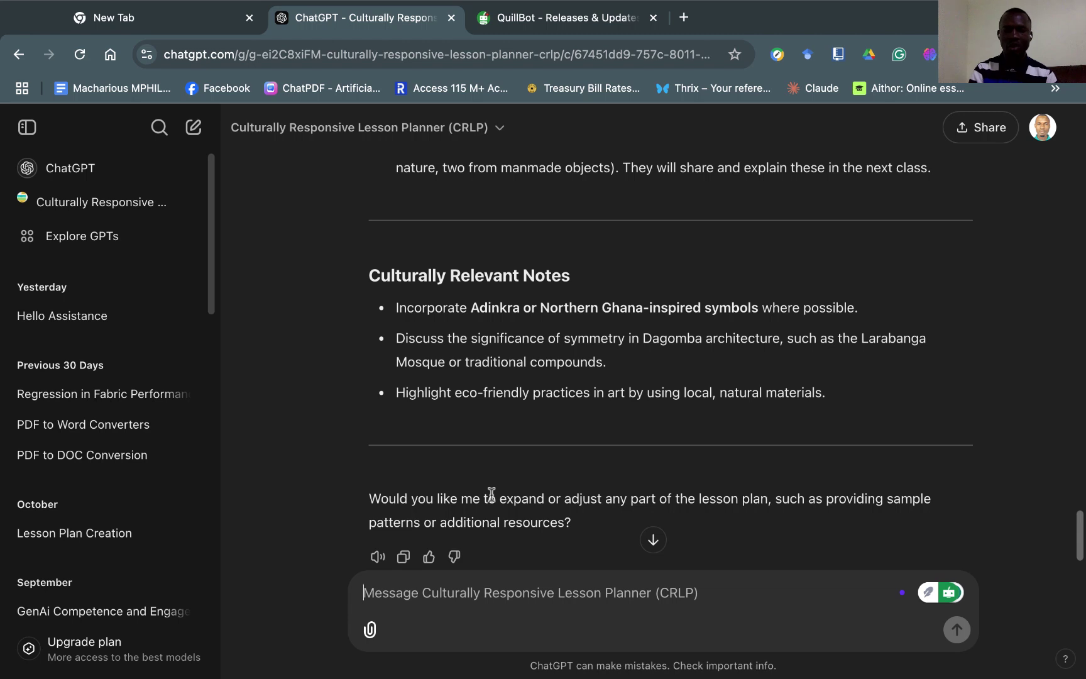
{"action": "scroll", "coordinate": [538, 494], "scroll_direction": "down", "scroll_amount": 2}
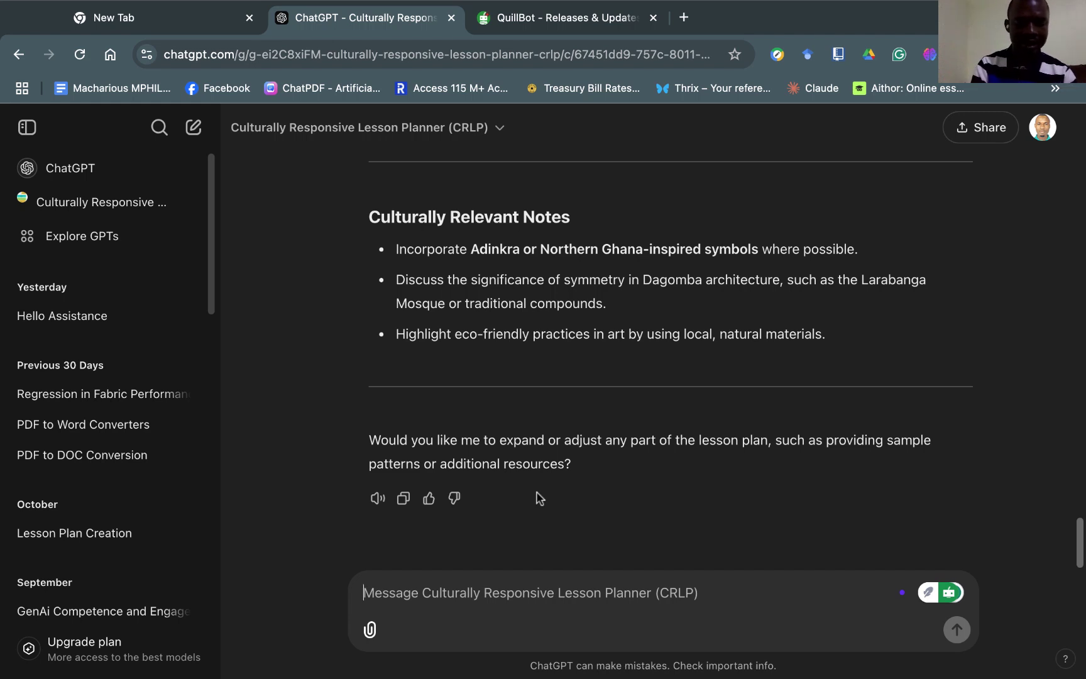
Send the prompt "write 5 multiple choice questions for this lesson" and look over the generated questions.
{"action": "type", "text": "wri"}
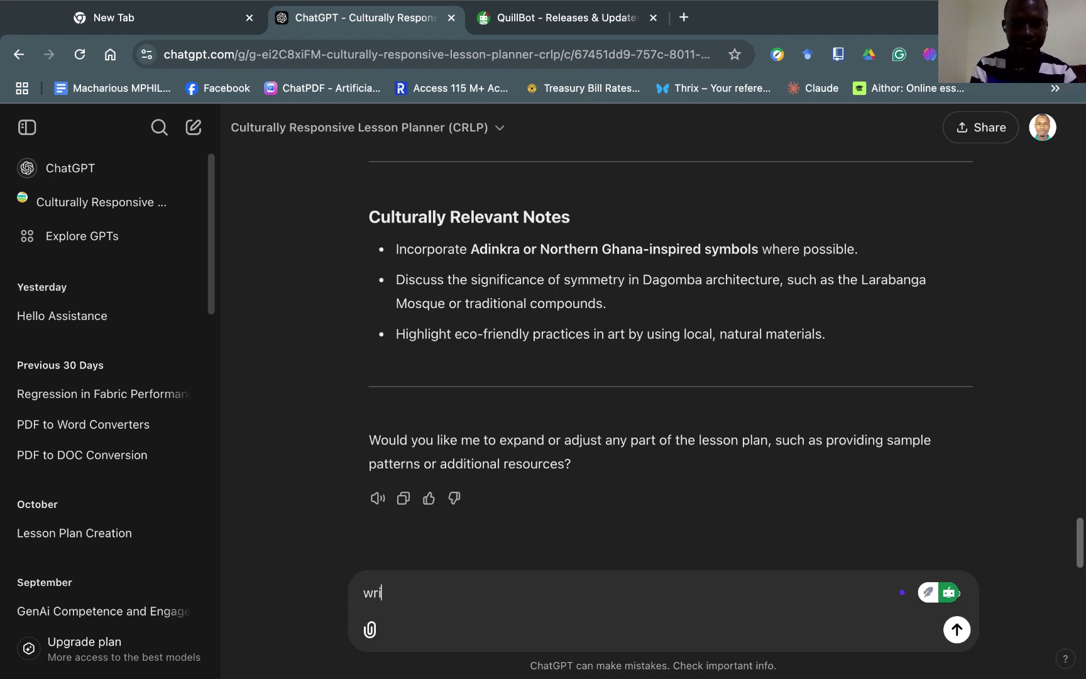
{"action": "type", "text": "te"}
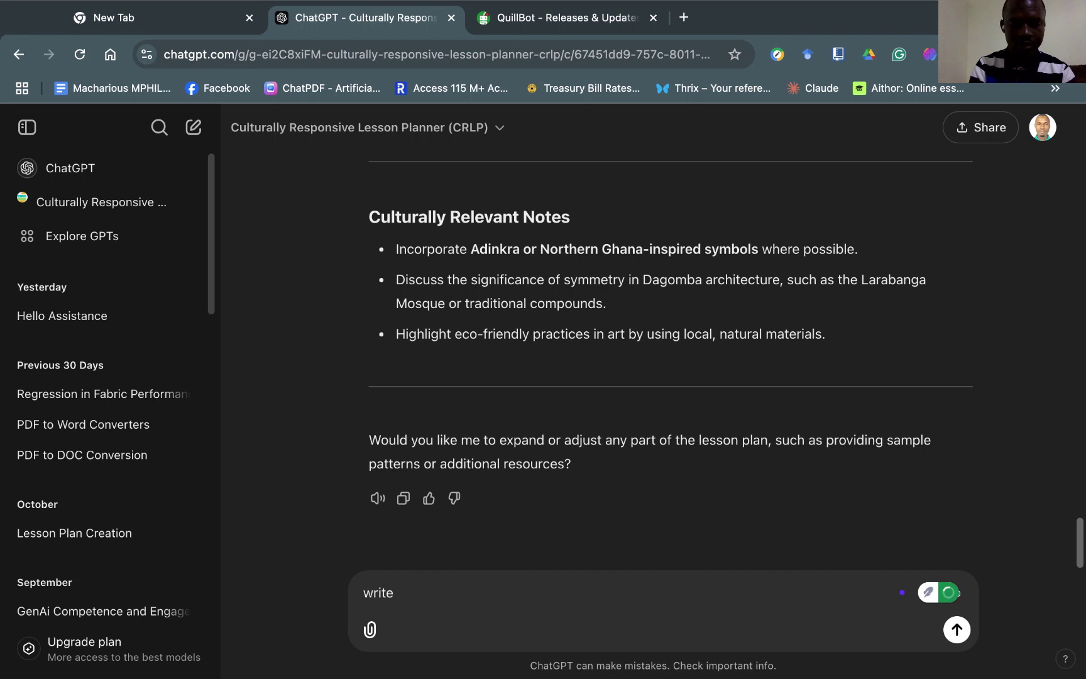
{"action": "type", "text": " 5 mu"}
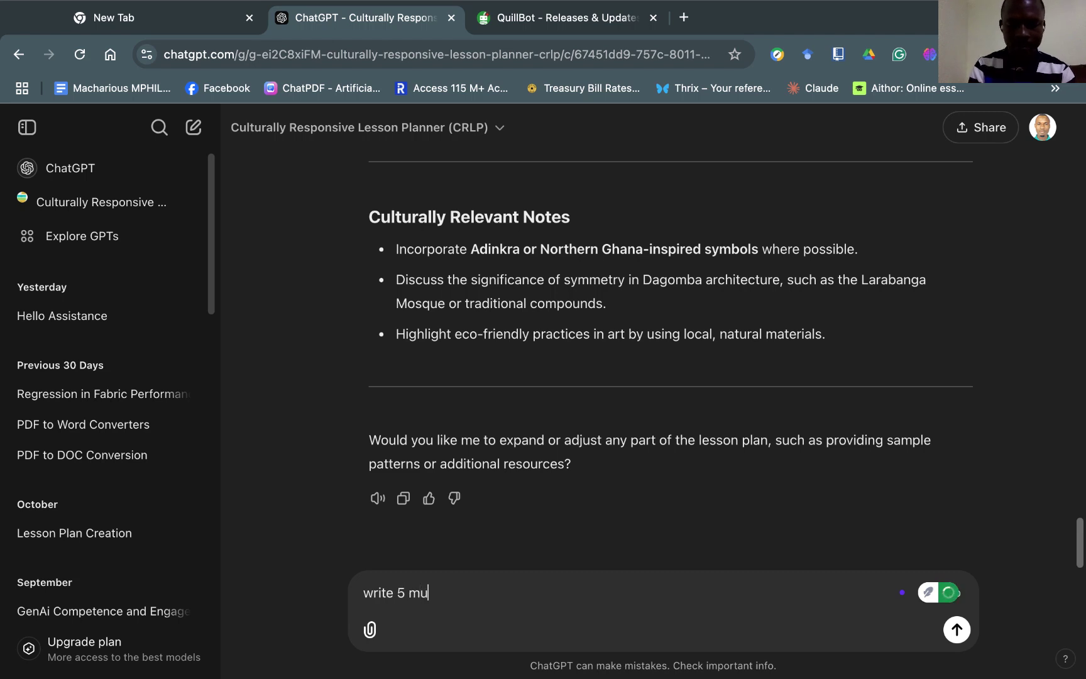
{"action": "type", "text": "lti"}
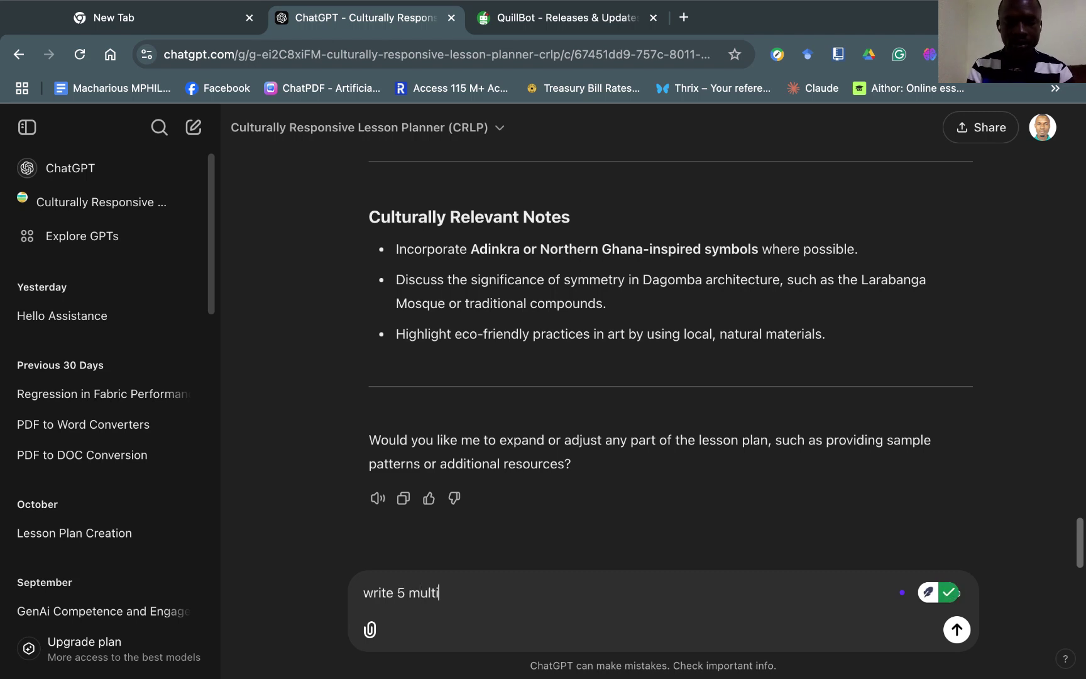
{"action": "type", "text": "ple ch"}
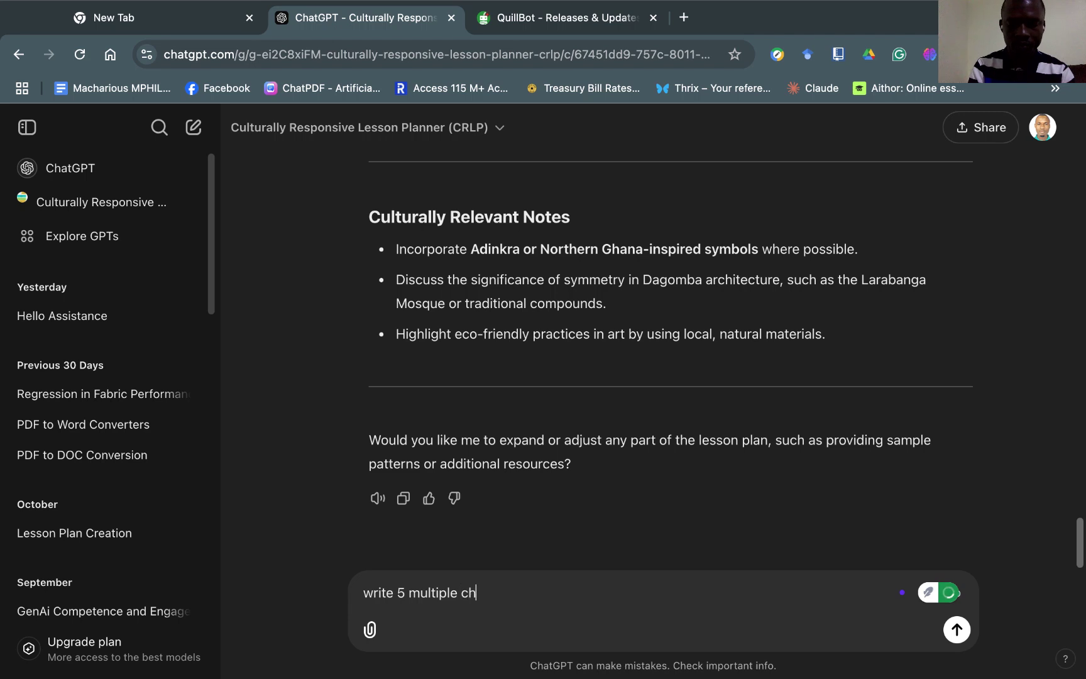
{"action": "type", "text": "oice question"}
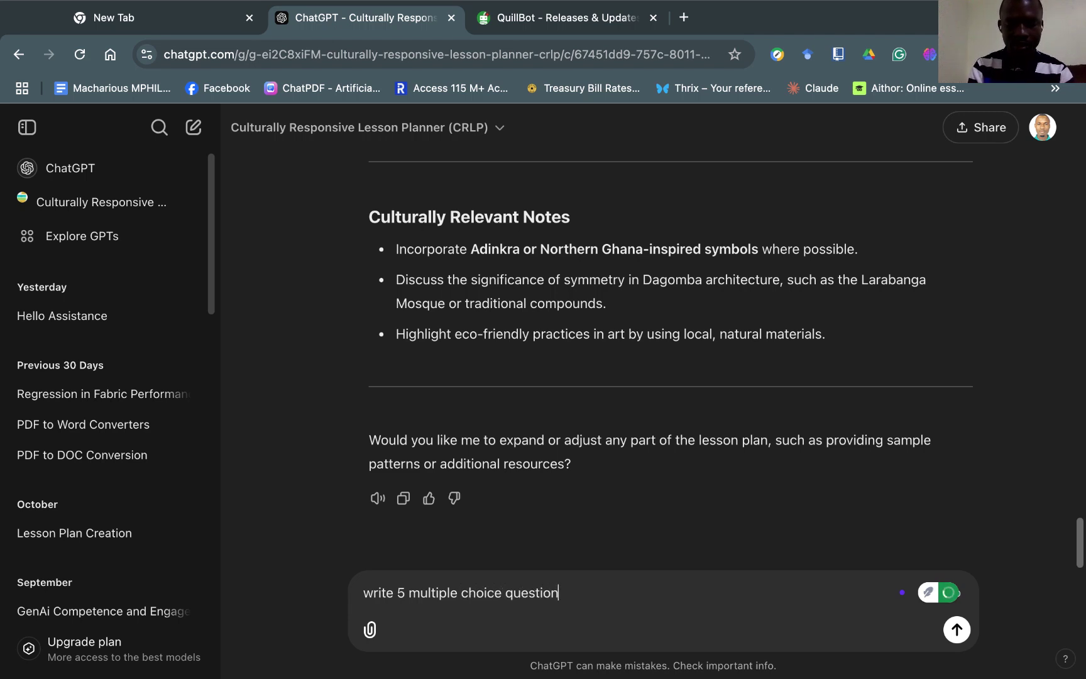
{"action": "type", "text": "s for th"}
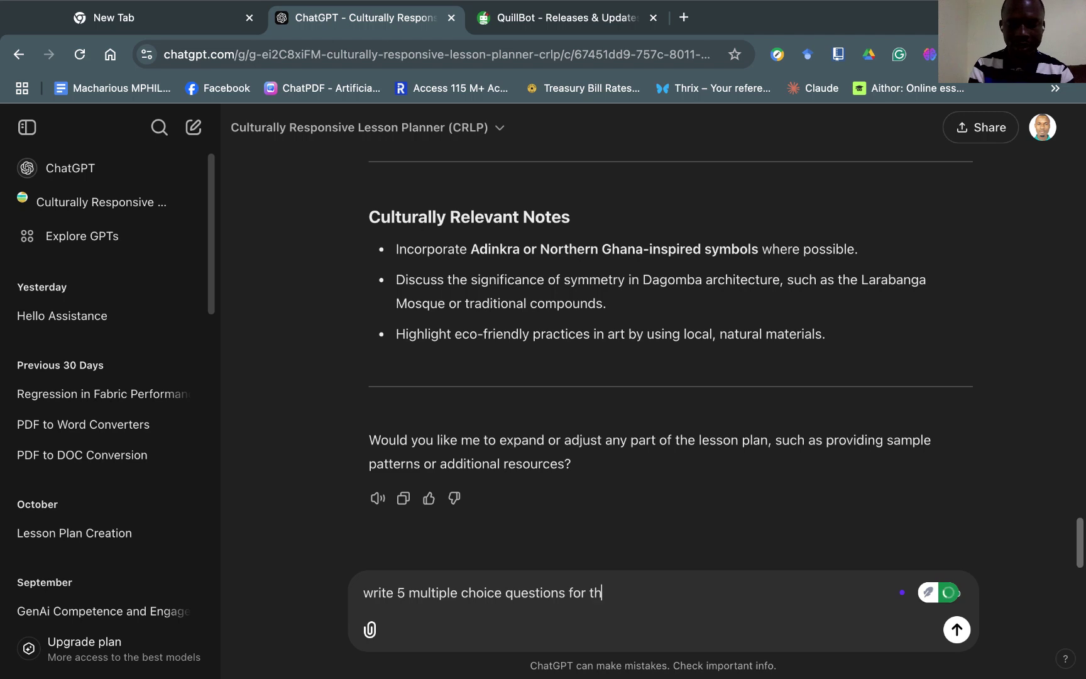
{"action": "type", "text": "is lesson"}
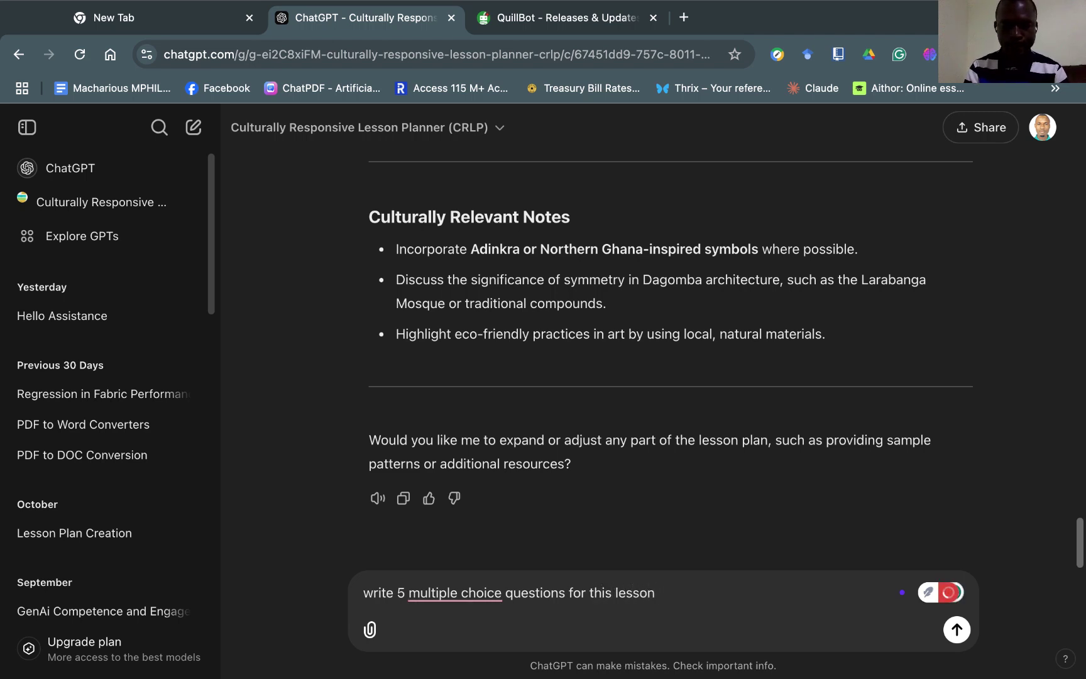
{"action": "key", "text": "Return"}
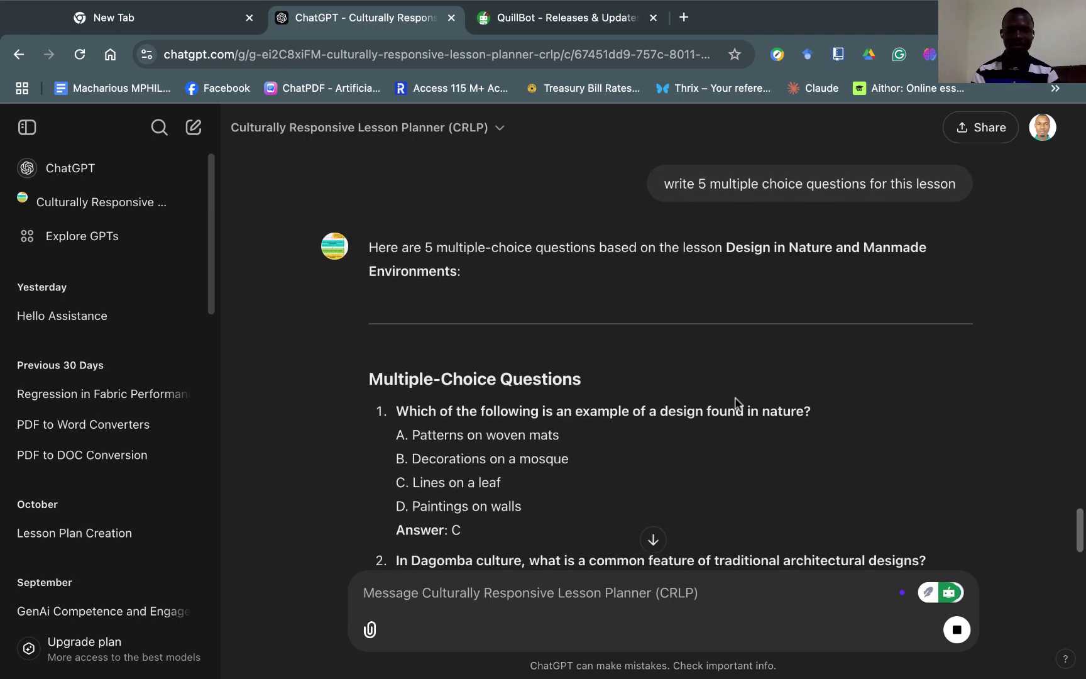
{"action": "scroll", "coordinate": [737, 403], "scroll_direction": "down", "scroll_amount": 4}
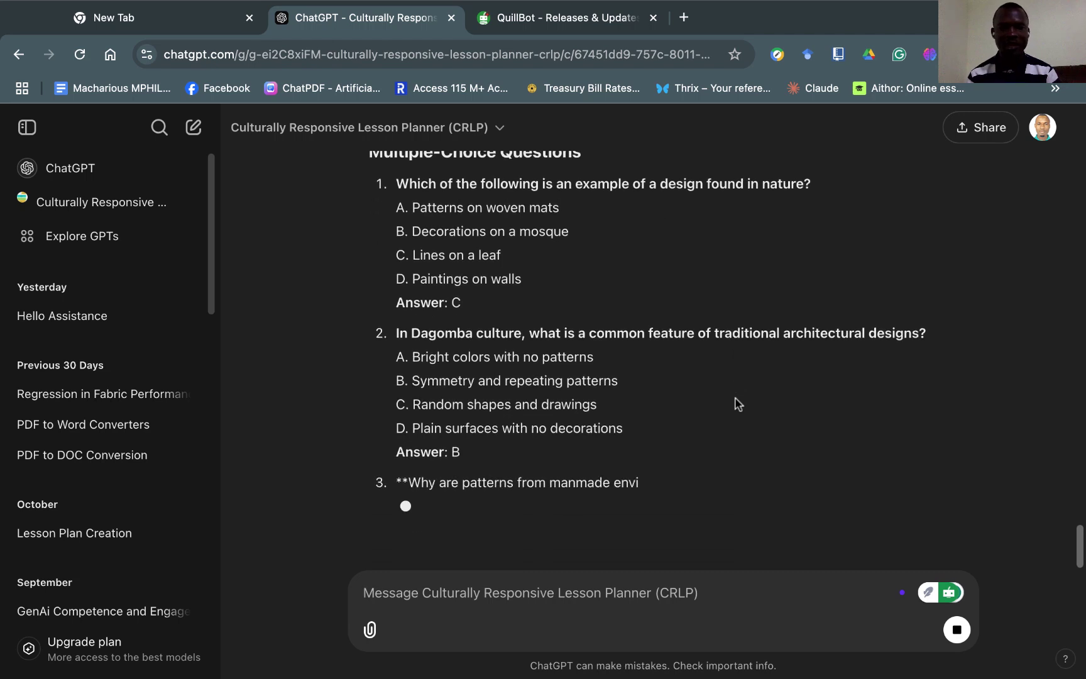
{"action": "scroll", "coordinate": [739, 403], "scroll_direction": "up", "scroll_amount": 2}
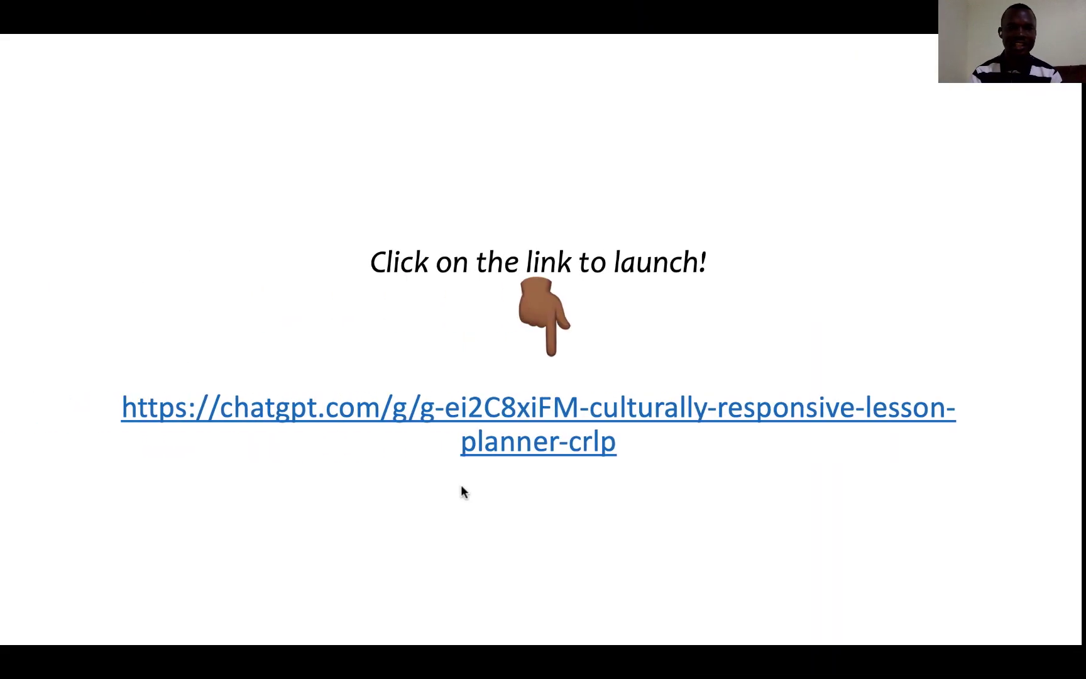
{"action": "key", "text": "ctrl+Left"}
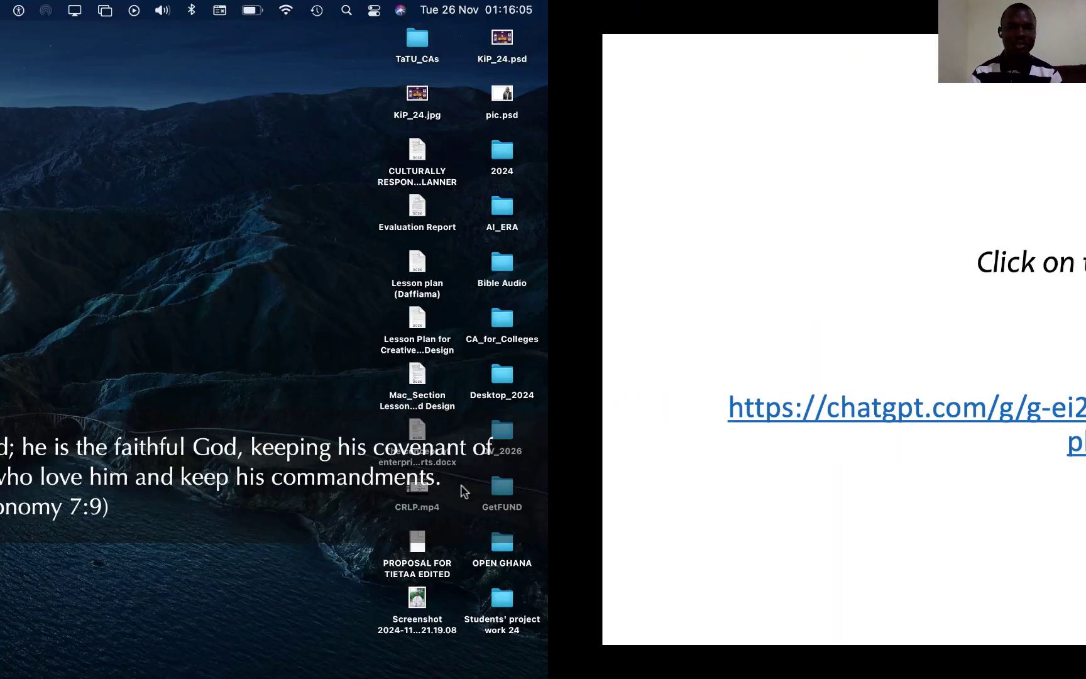
{"action": "left_click", "coordinate": [375, 10]}
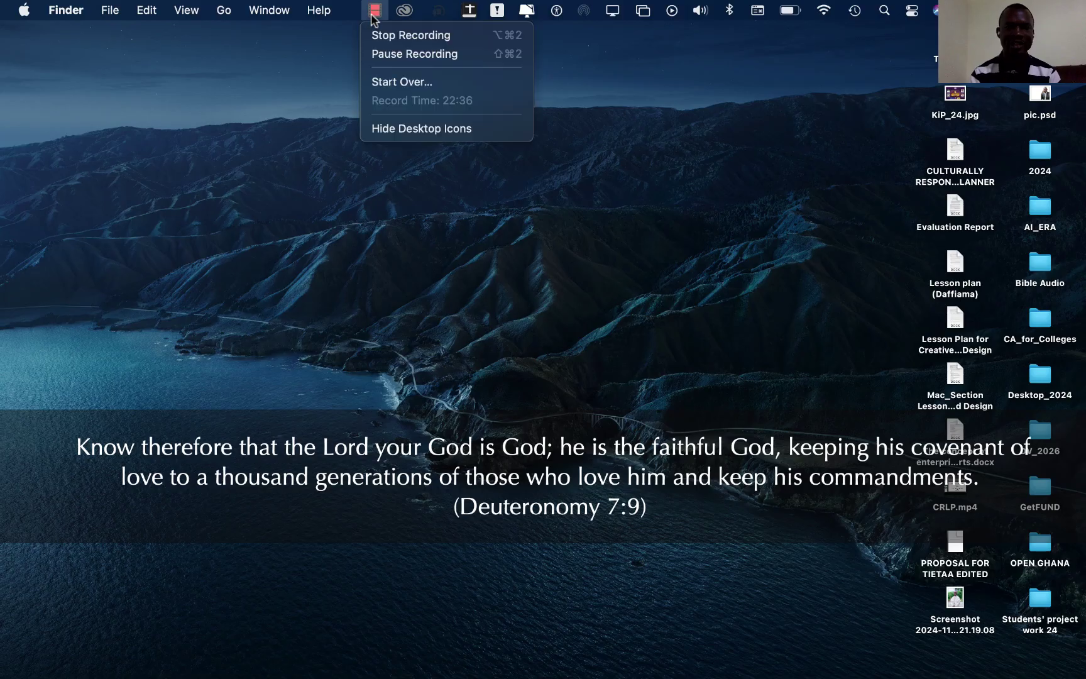
{"action": "left_click", "coordinate": [400, 37]}
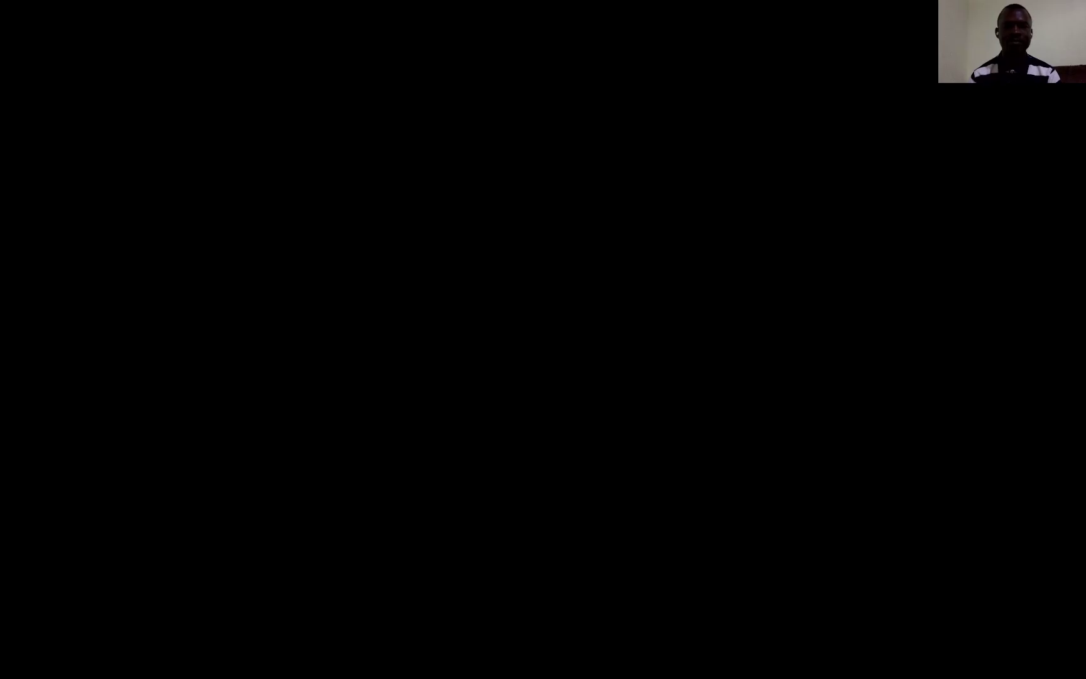